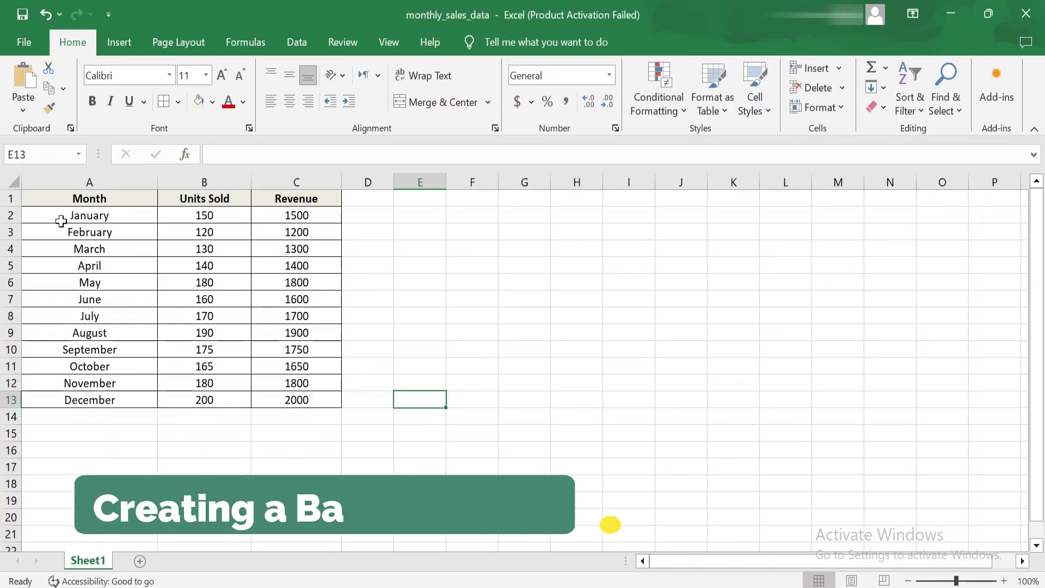
drag(63, 218, 96, 402)
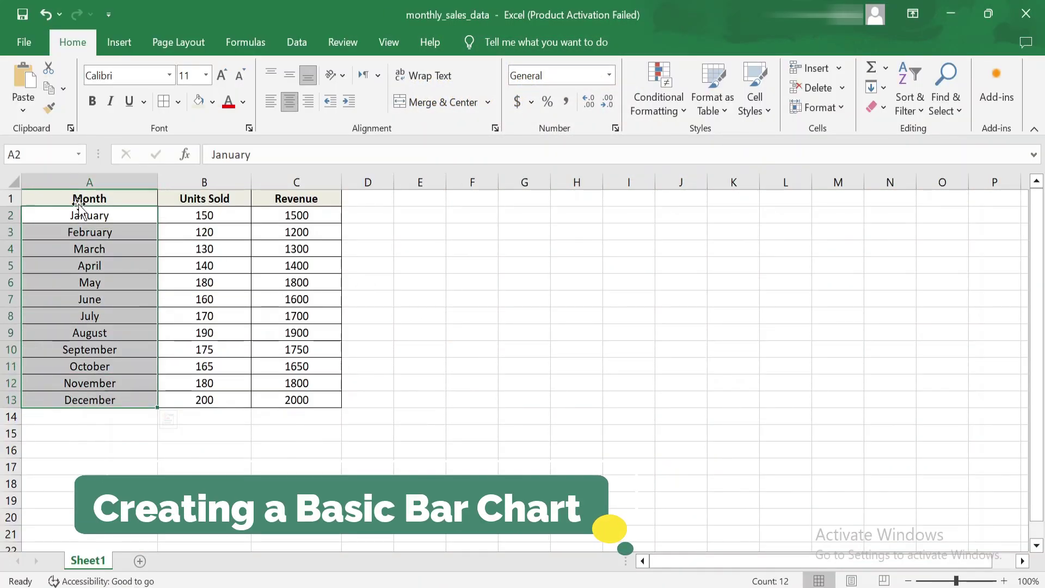
drag(78, 203, 271, 200)
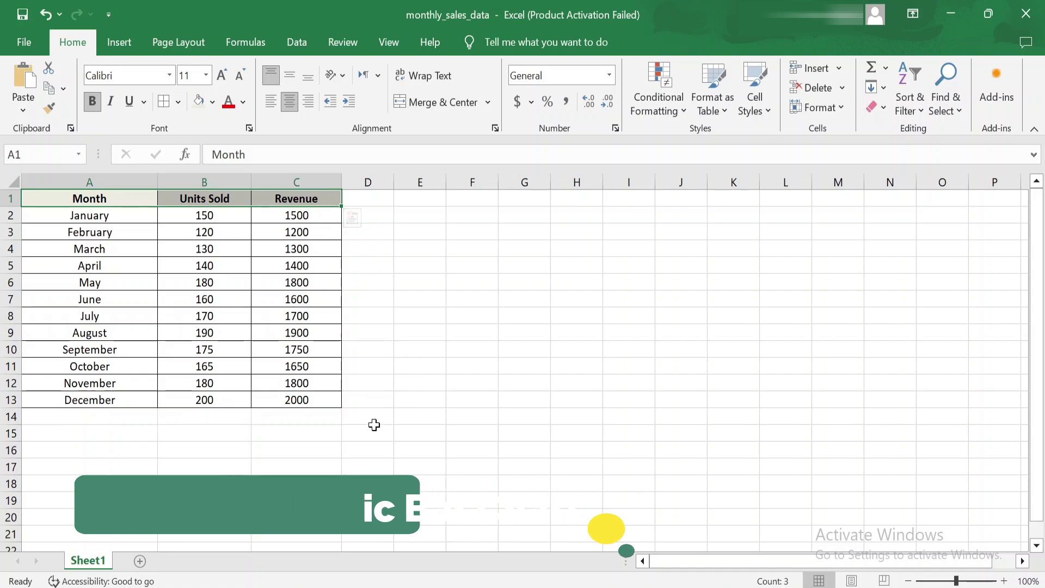
drag(328, 402, 112, 217)
click(534, 351)
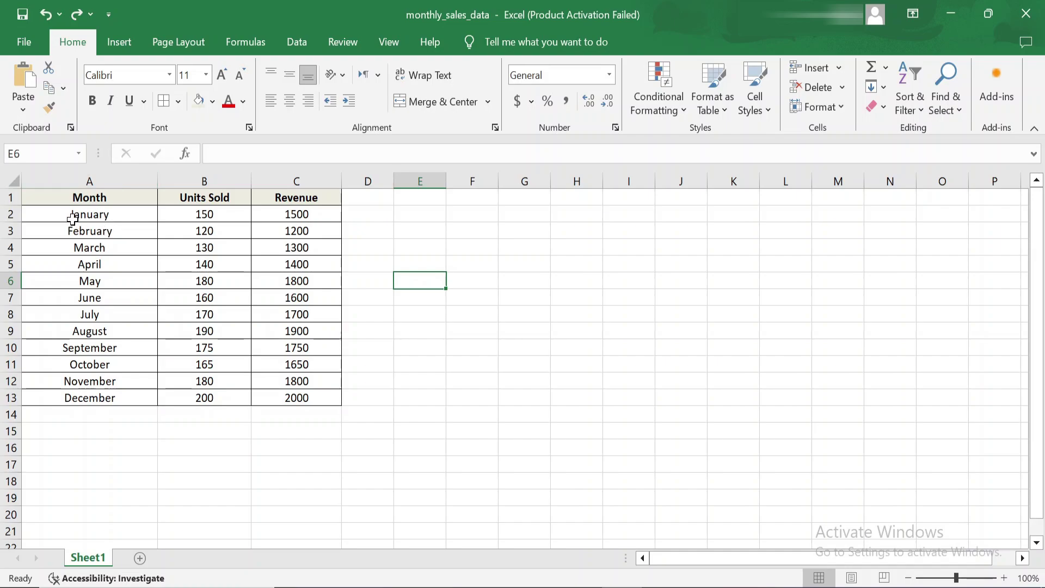
Insert a 2-D clustered column chart from the months and units sold in A2:B13, placing it beside the table
drag(73, 219, 217, 406)
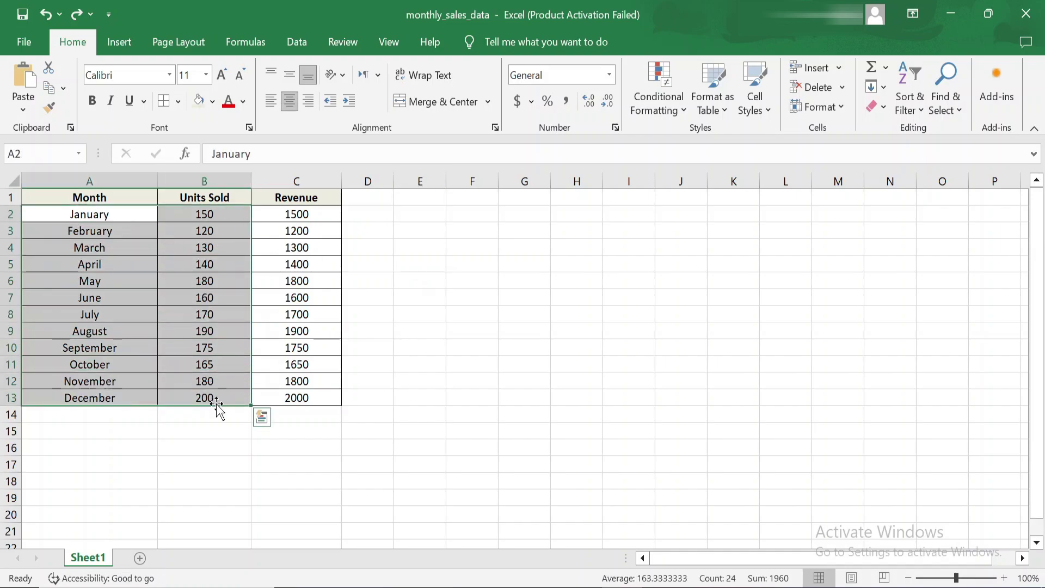
click(120, 42)
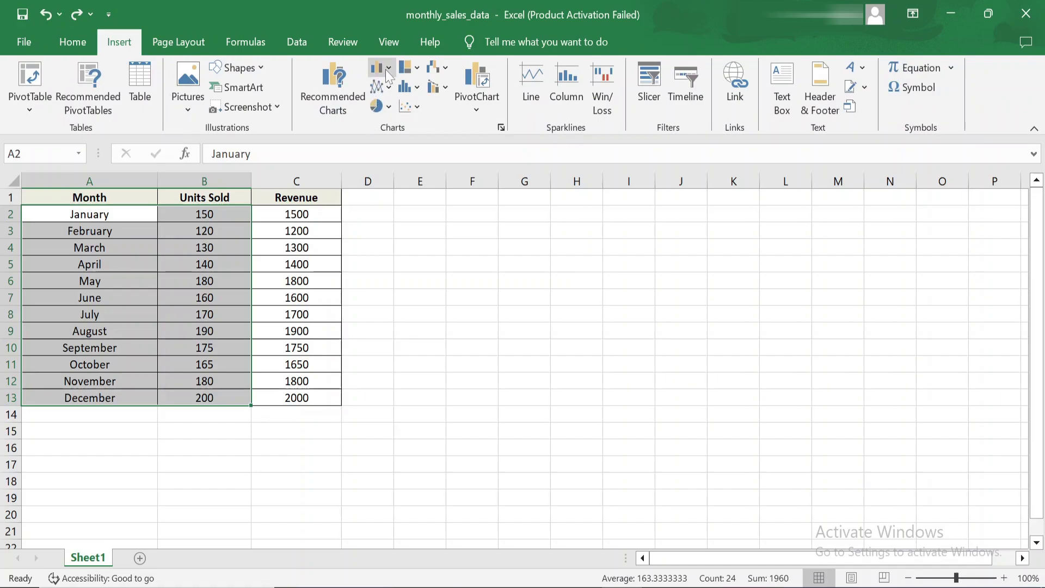
click(387, 70)
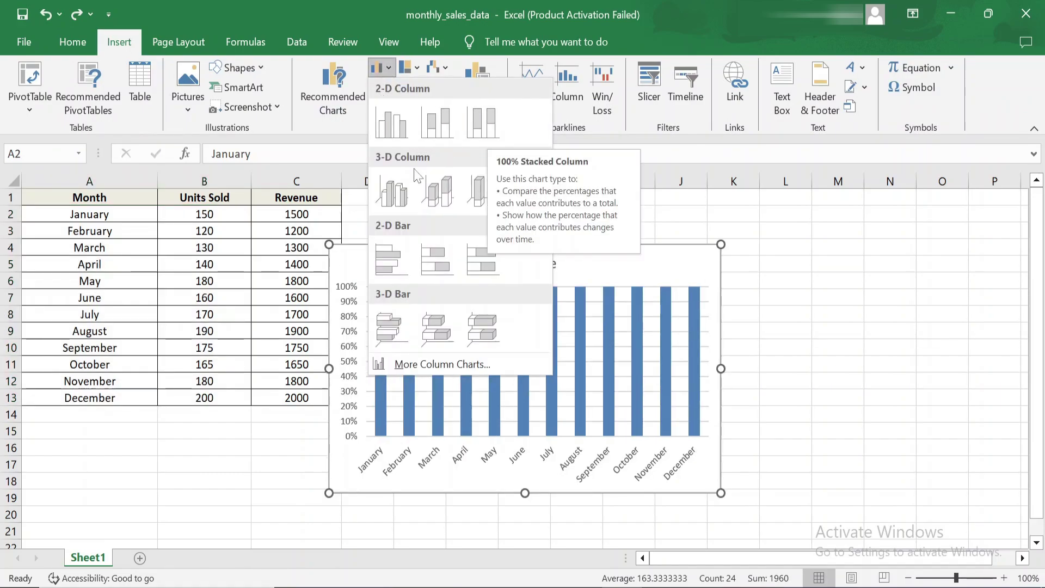
click(388, 126)
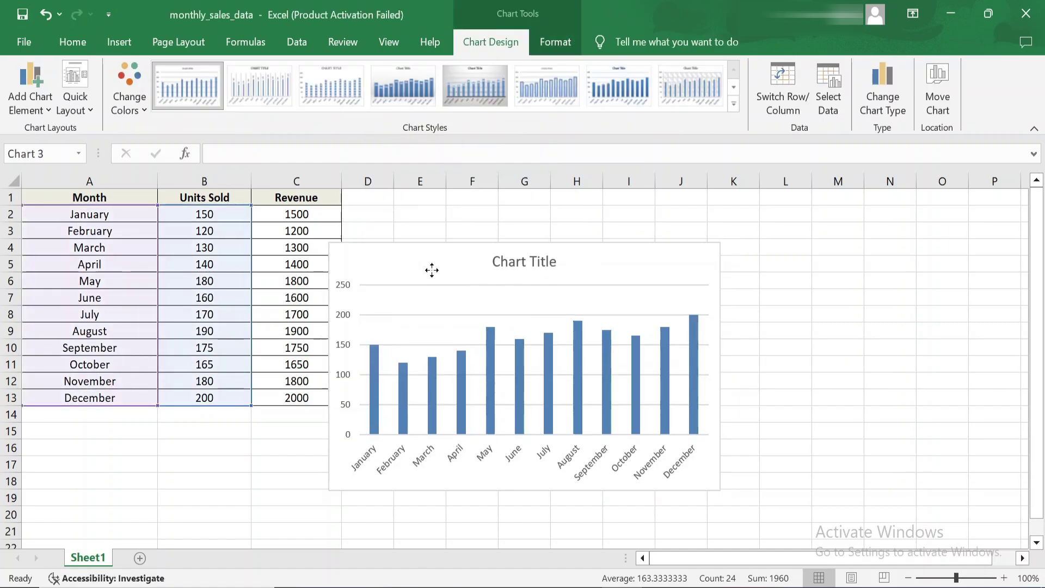
drag(432, 270, 447, 251)
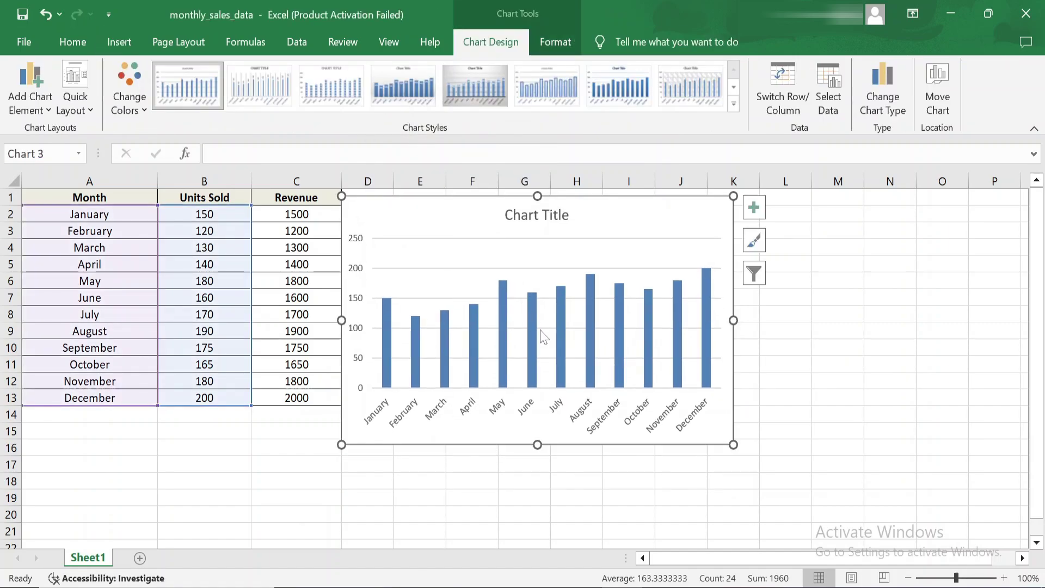
Set the column chart's title to 'Monthly Sales Data, including the leading apostrophe
double_click(561, 217)
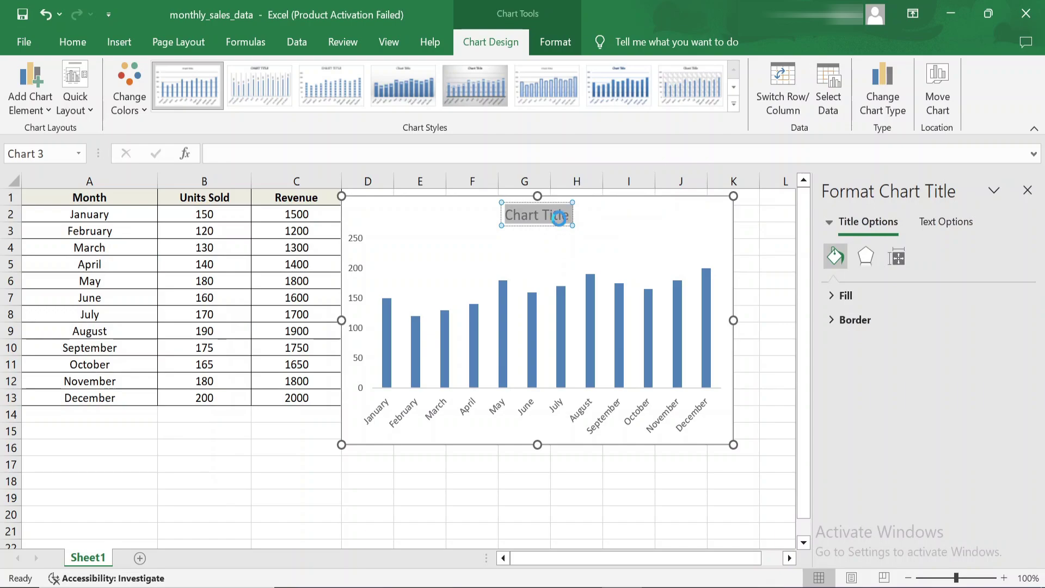
text('Monthly Sales Data)
click(534, 253)
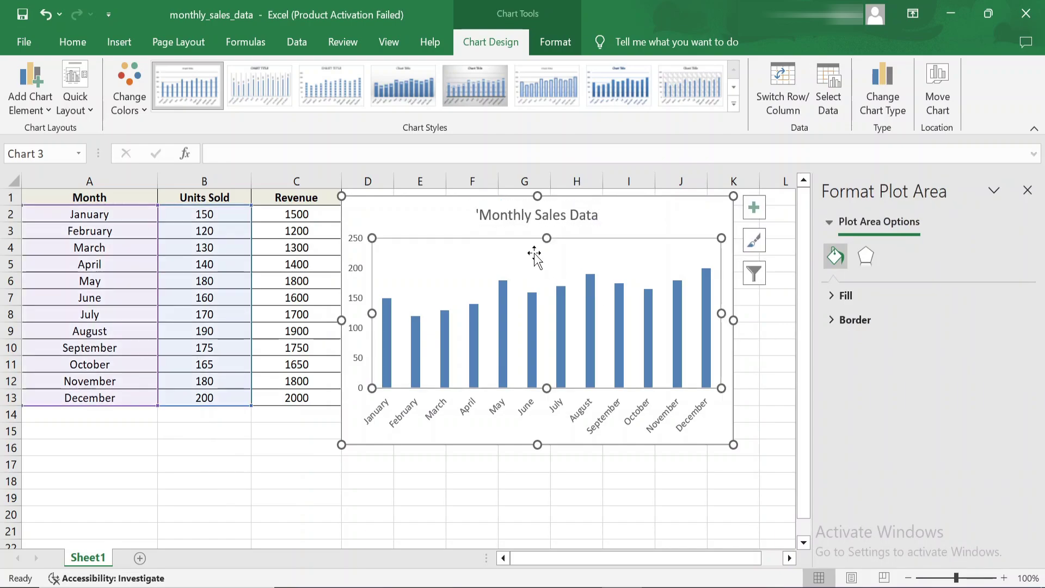
click(654, 227)
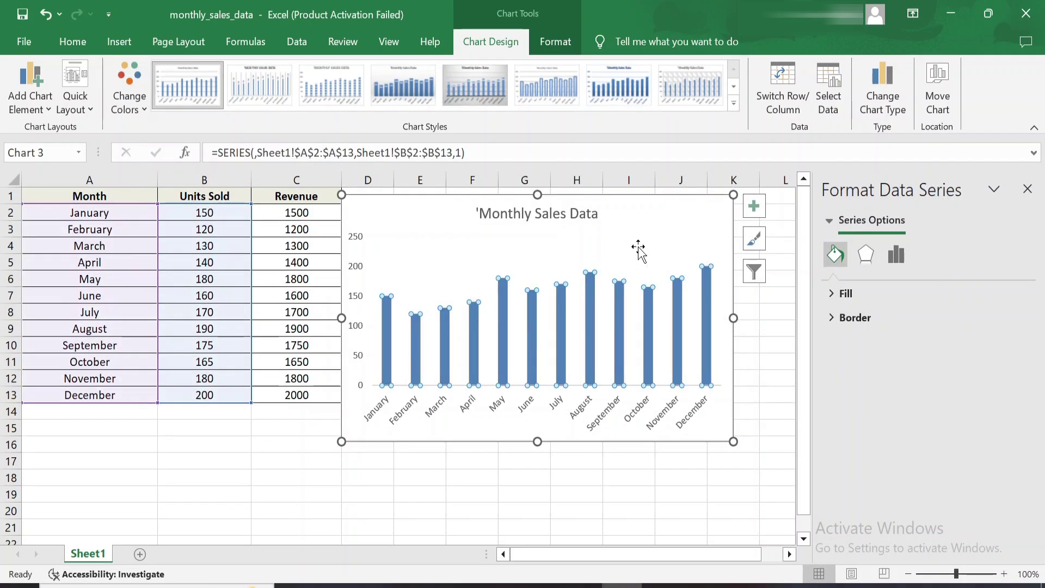
Apply a red color palette to the column chart and add data labels to its columns
click(129, 74)
click(198, 221)
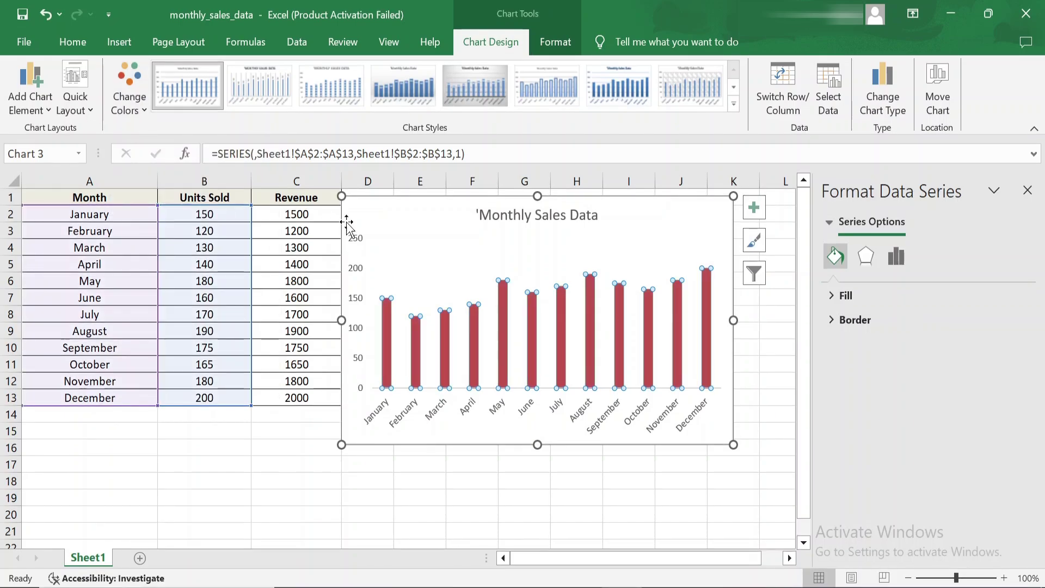
click(754, 207)
click(789, 287)
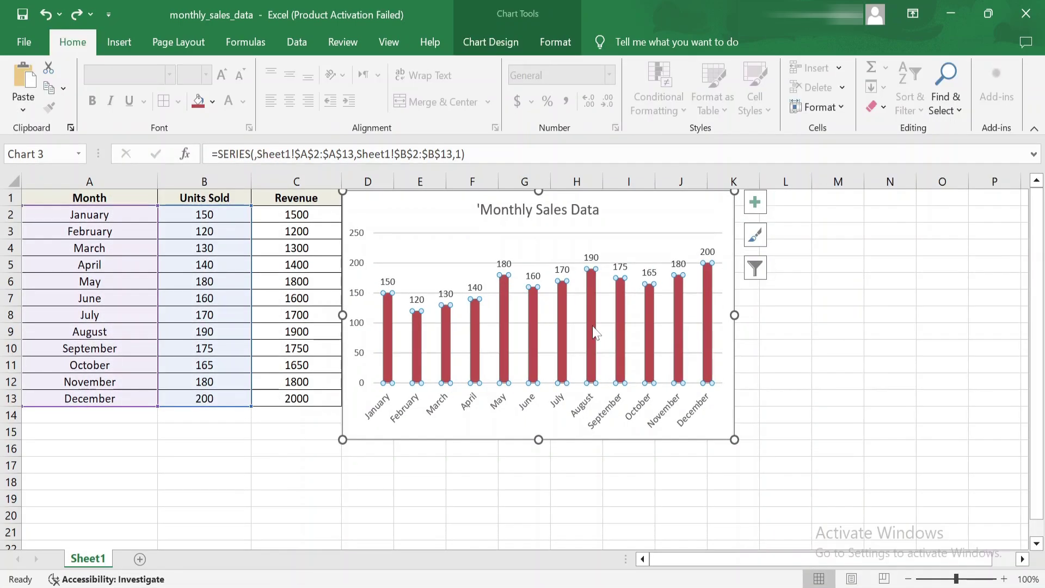
Fill the chart's column series with the blue theme color
right_click(593, 326)
click(626, 287)
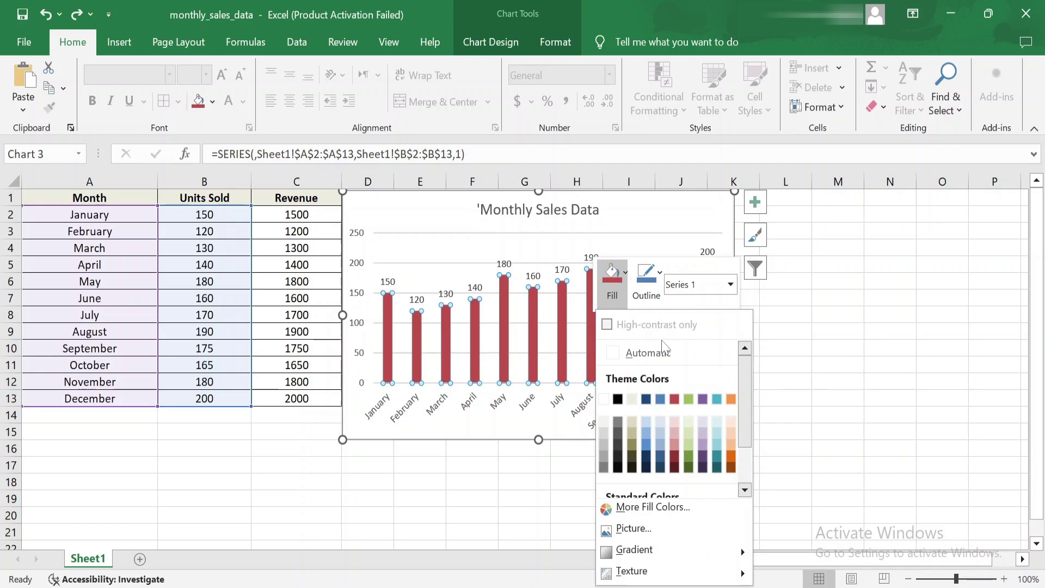
click(660, 401)
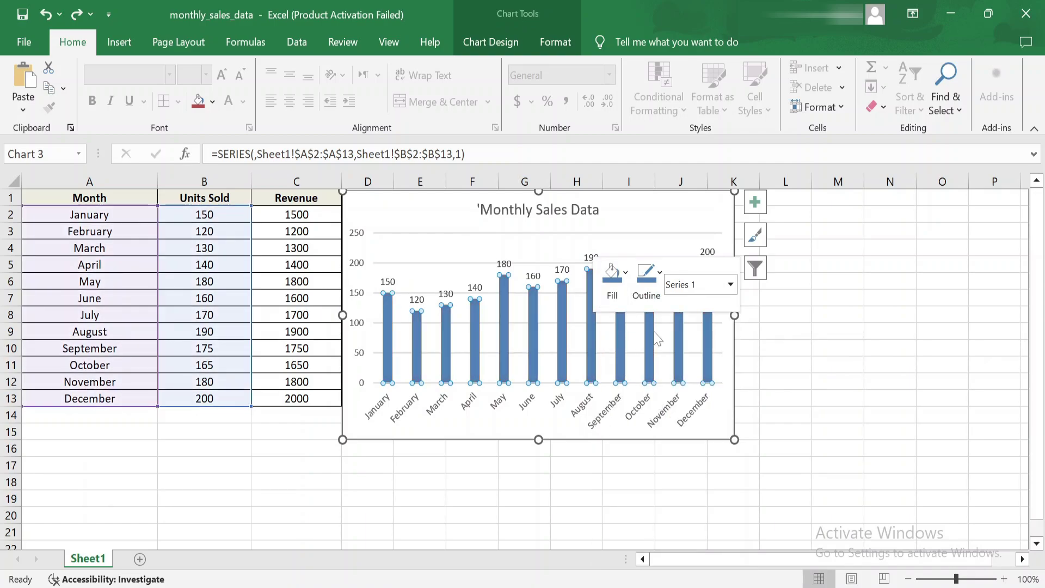
Try showing the series name in the column chart's data labels, and turn it off again
right_click(660, 351)
click(692, 490)
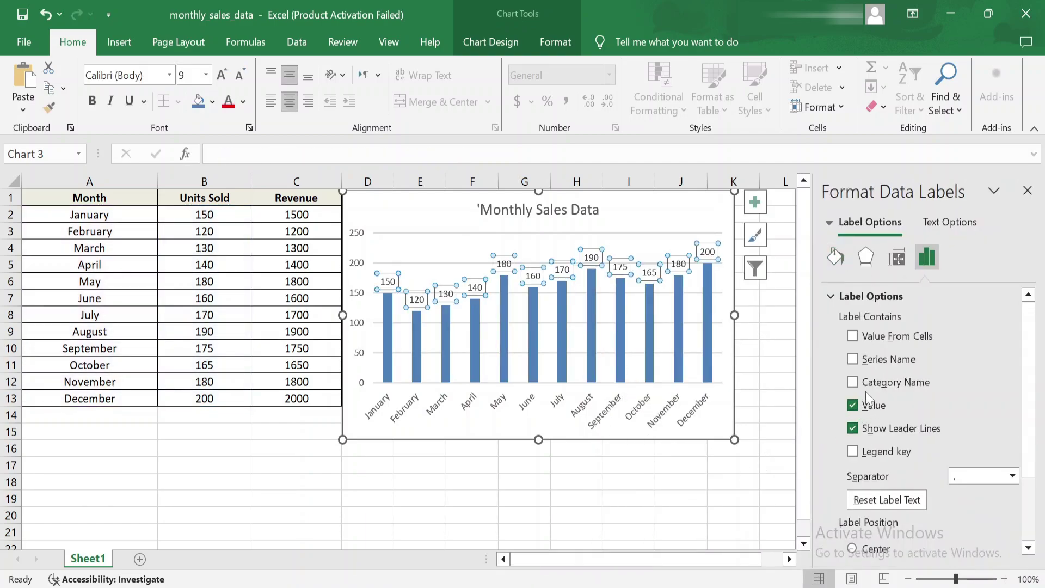
click(852, 360)
click(852, 359)
click(1027, 190)
click(743, 333)
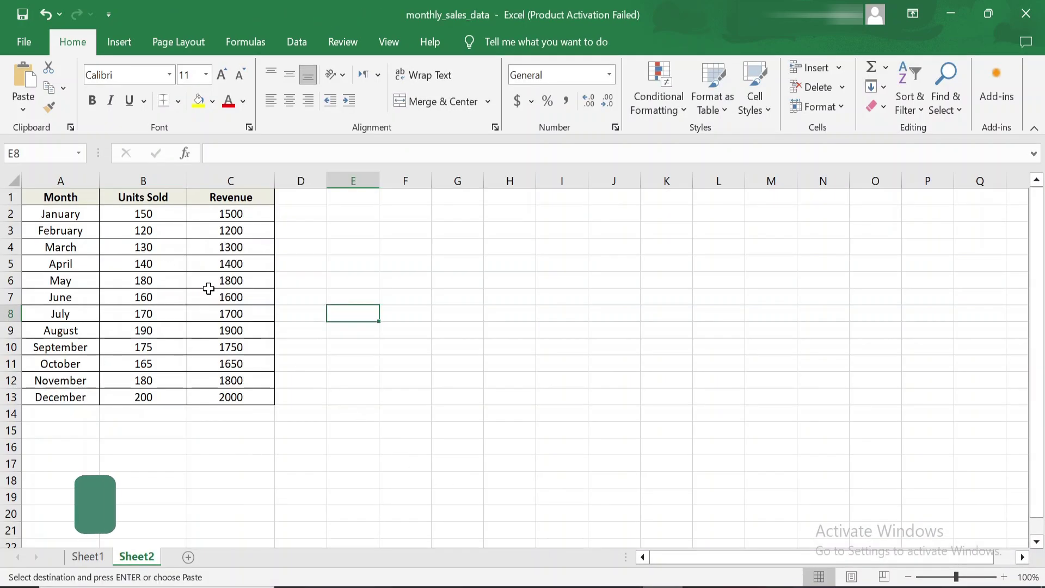
drag(253, 200, 76, 395)
click(144, 431)
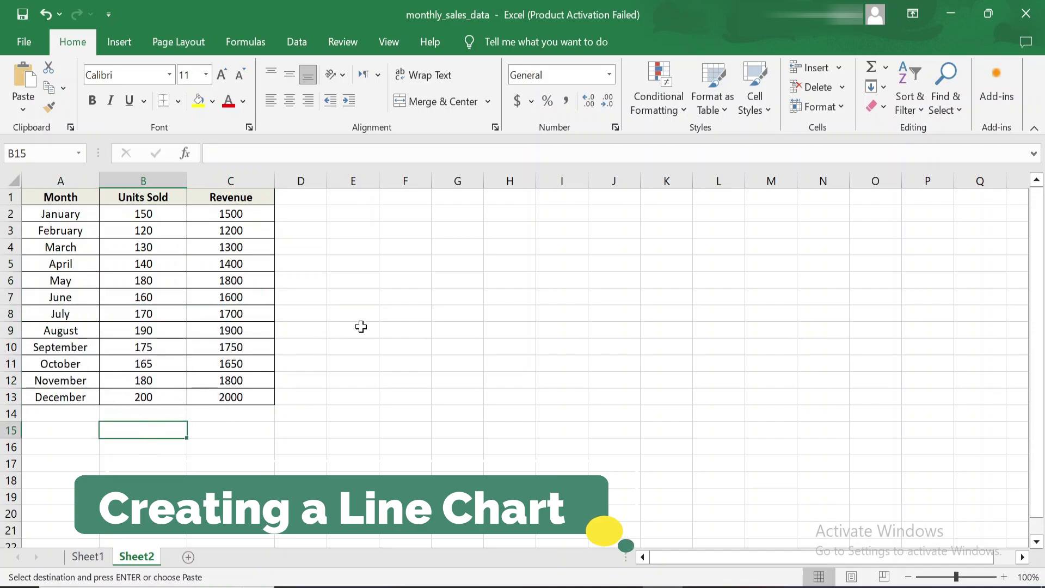
drag(144, 214, 65, 397)
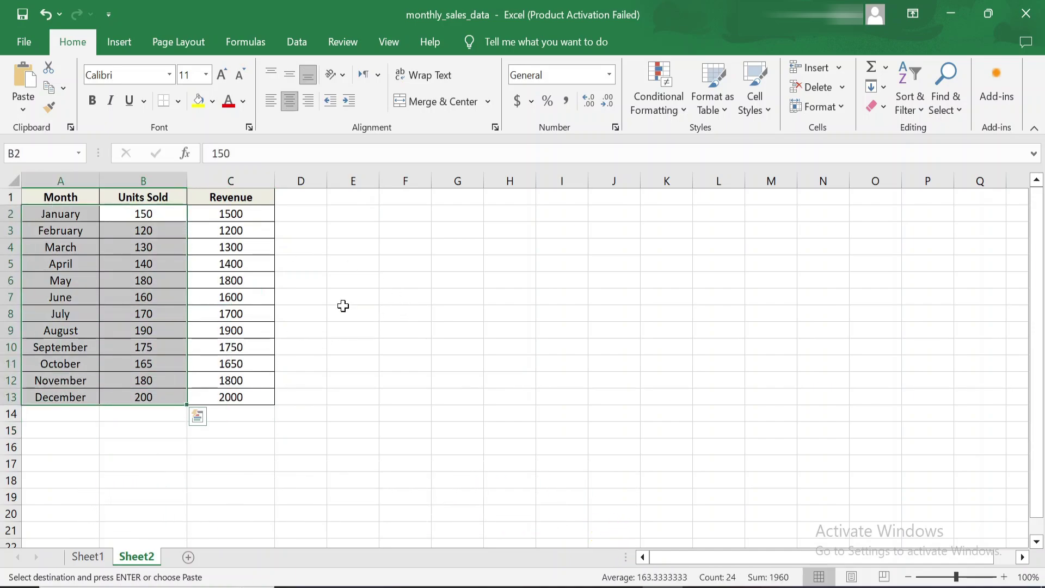
click(343, 305)
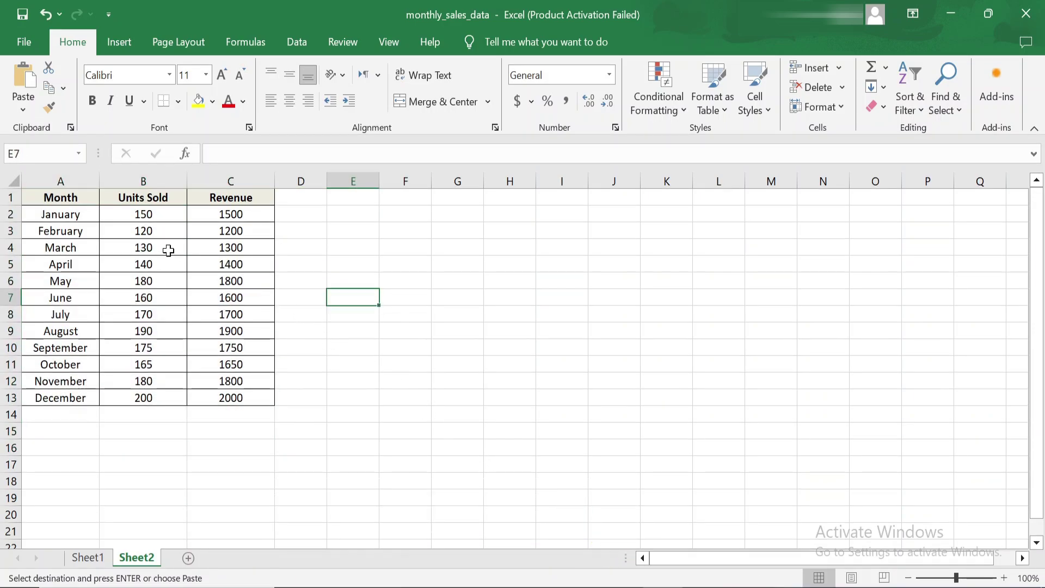
Insert a basic 2-D line chart on Sheet2 from the months and units sold in A2:B13
drag(46, 217, 154, 399)
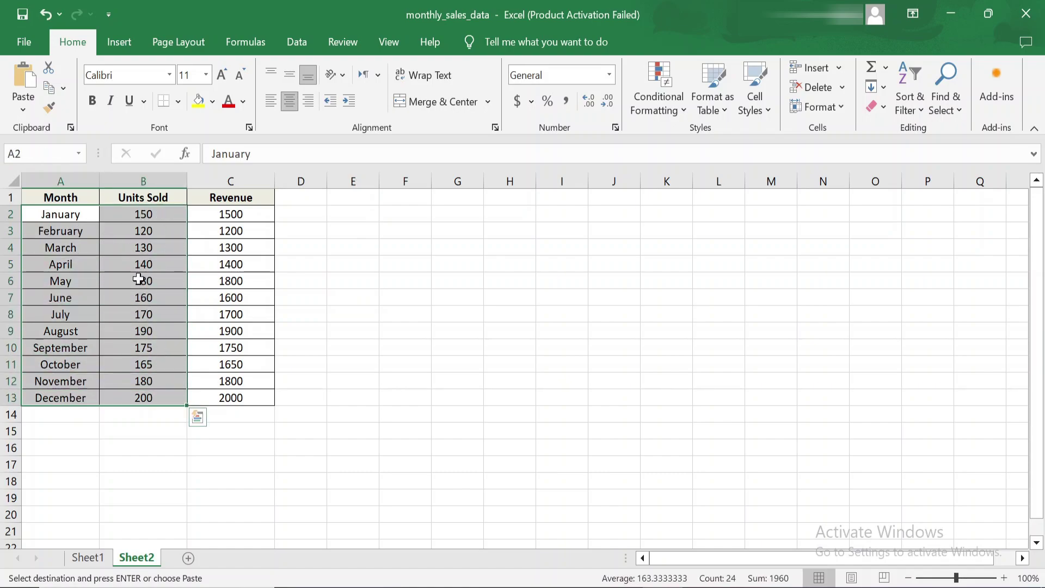
key(ctrl+z)
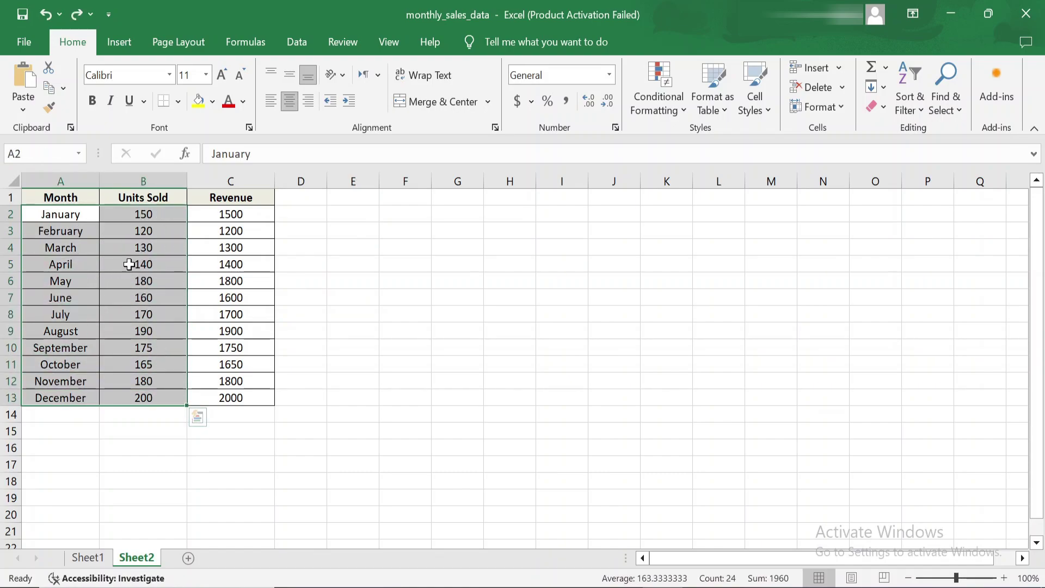
click(129, 43)
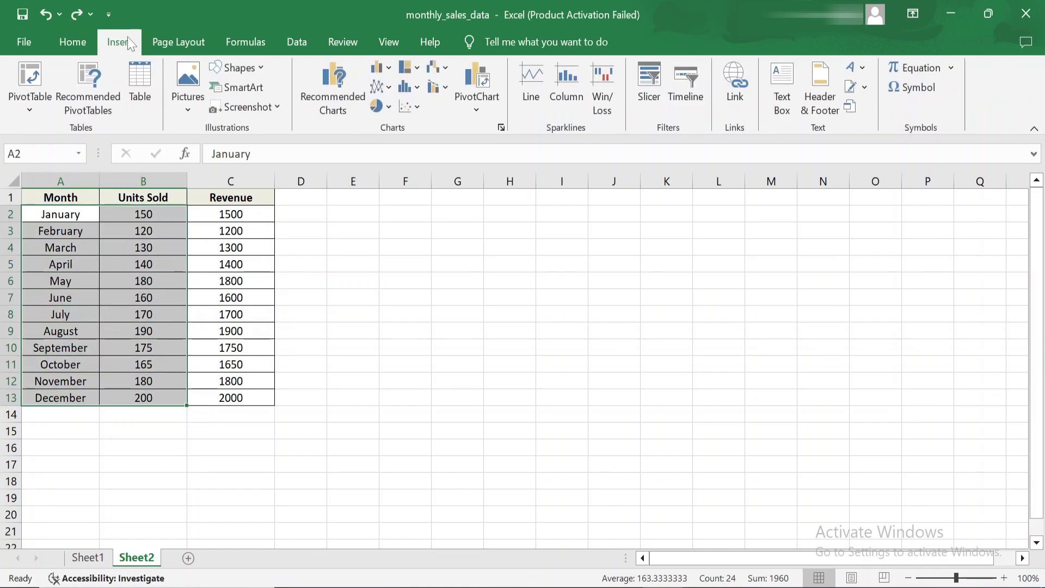
click(392, 92)
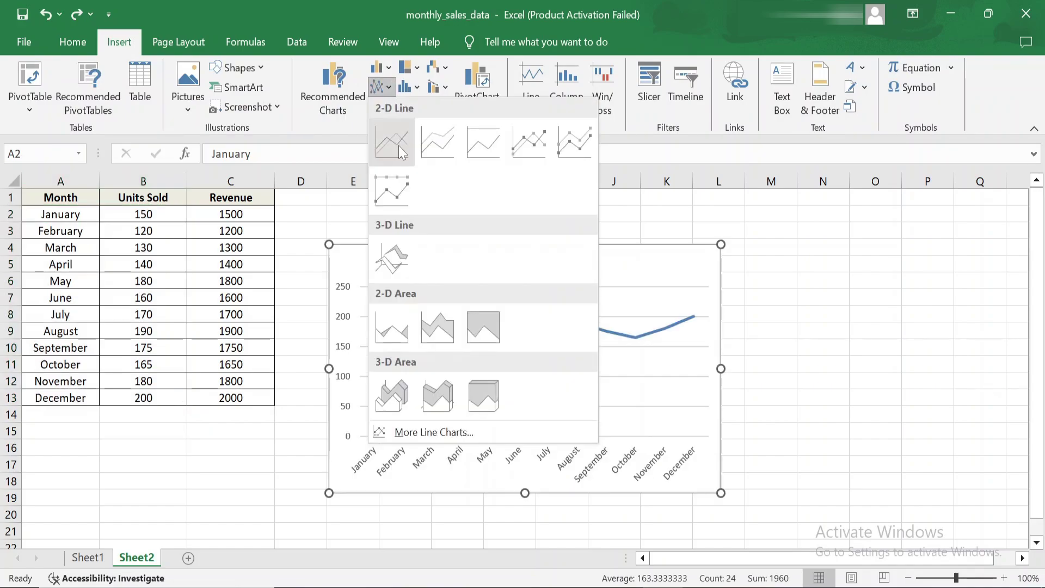
click(399, 145)
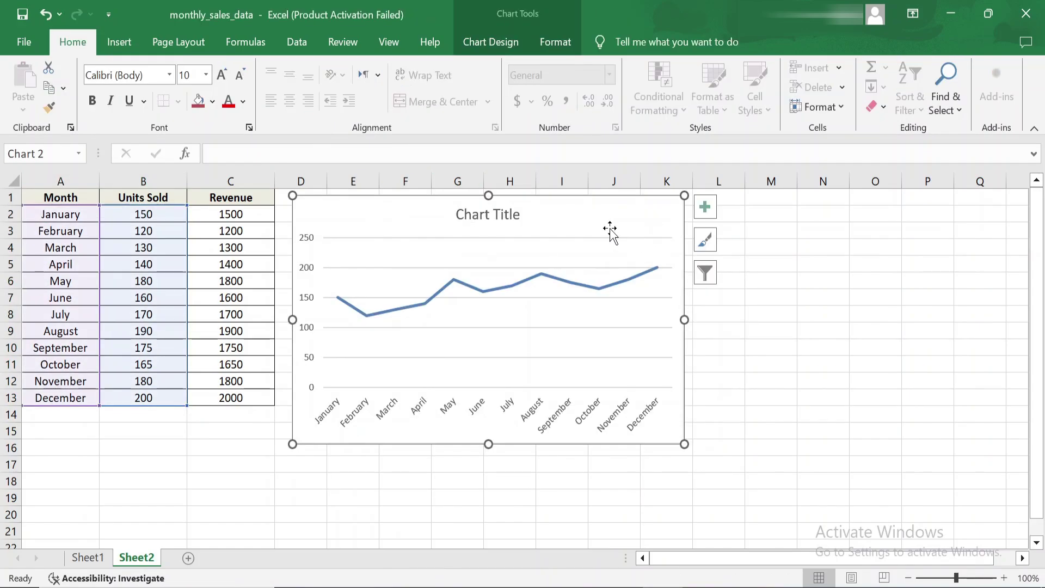
Set the line chart's title to Sales Trend Over Time
click(501, 221)
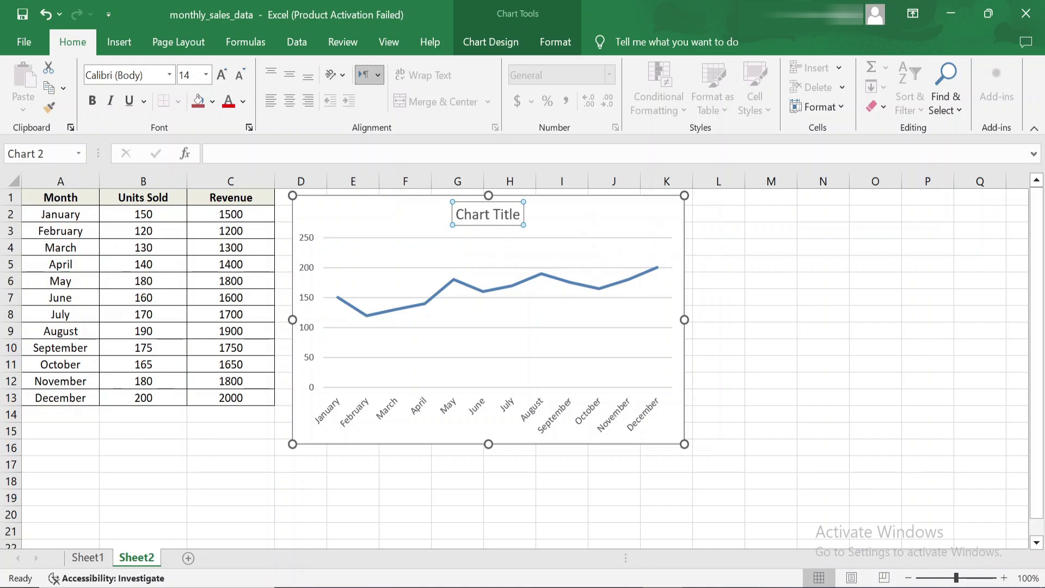
double_click(511, 219)
text(Sales Trend Over Time)
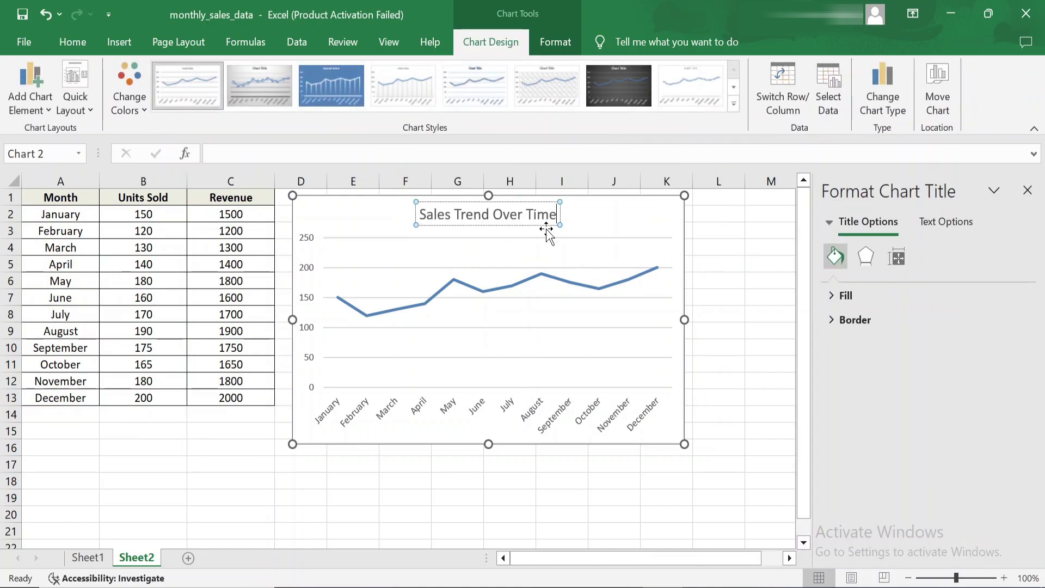
click(614, 226)
Add data labels to the points of the line chart
click(708, 209)
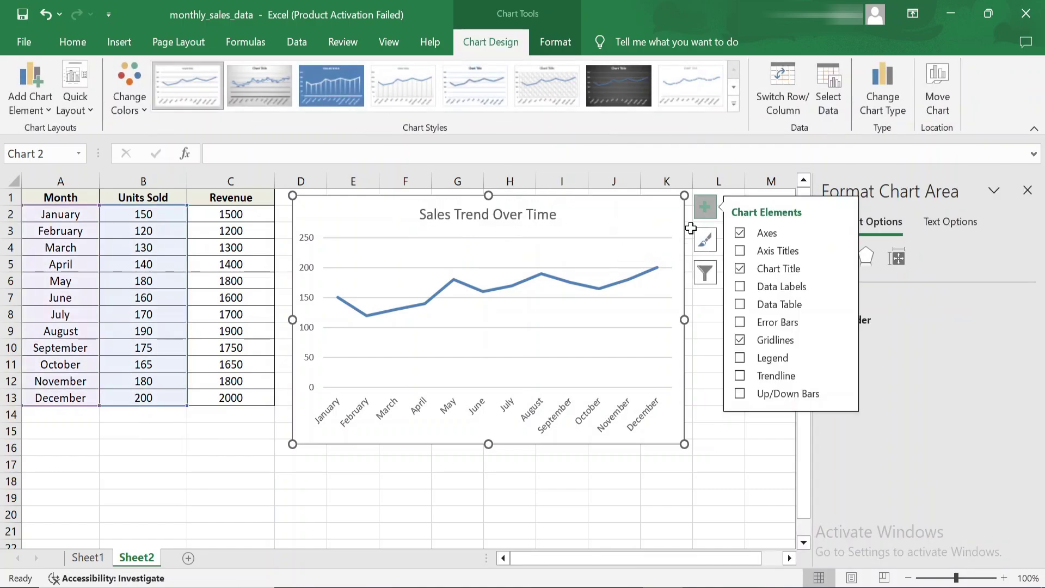
click(741, 287)
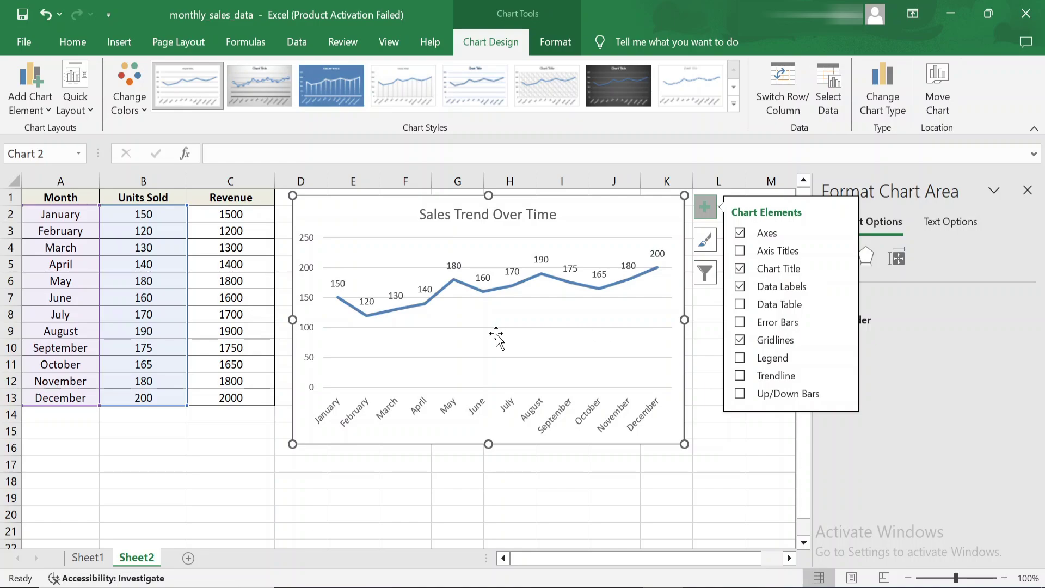
click(552, 349)
Recolor the line chart with the third Colorful palette, which starts with red
click(625, 278)
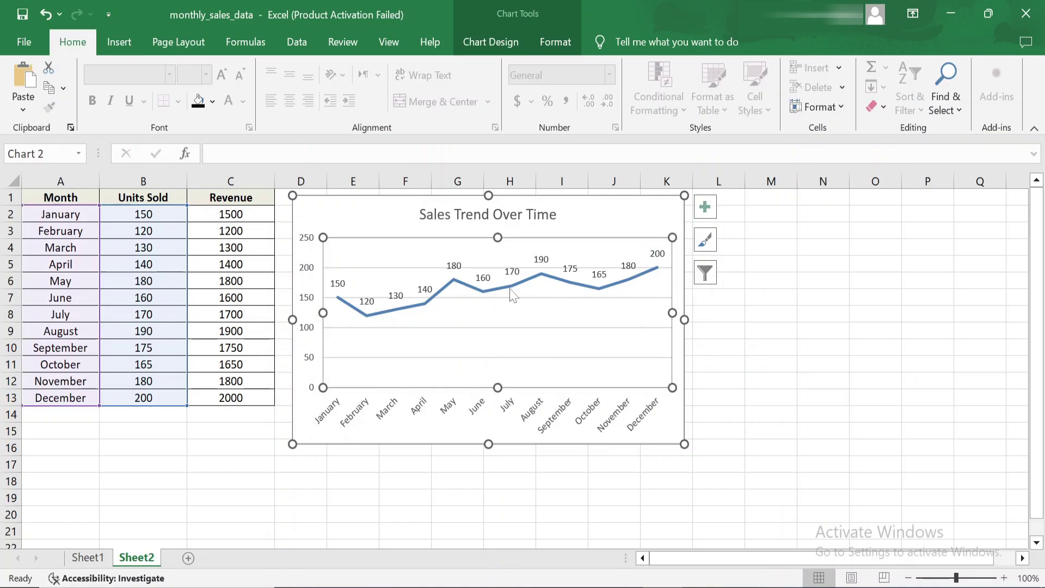
click(704, 248)
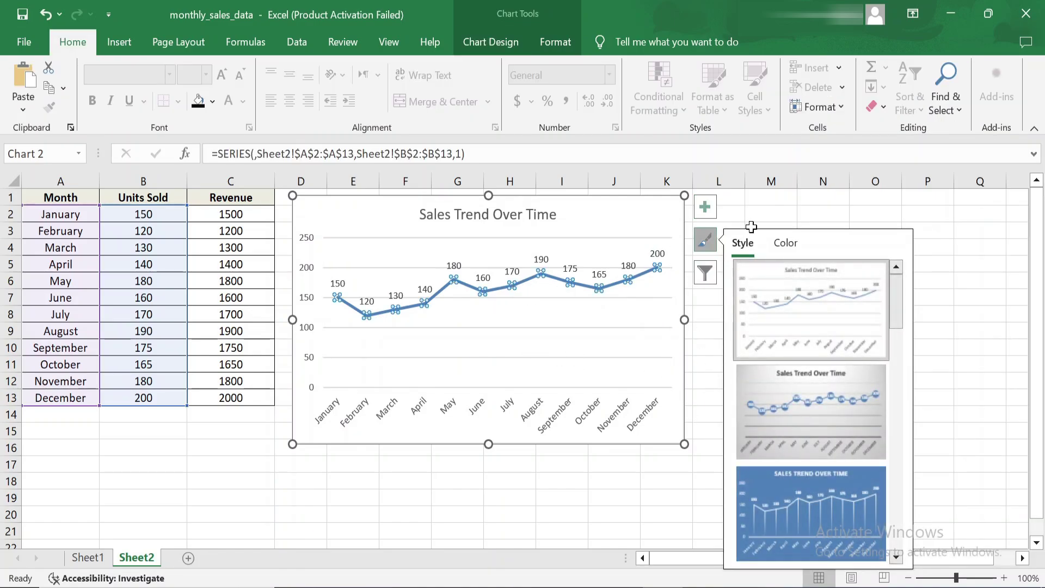
click(786, 243)
click(817, 348)
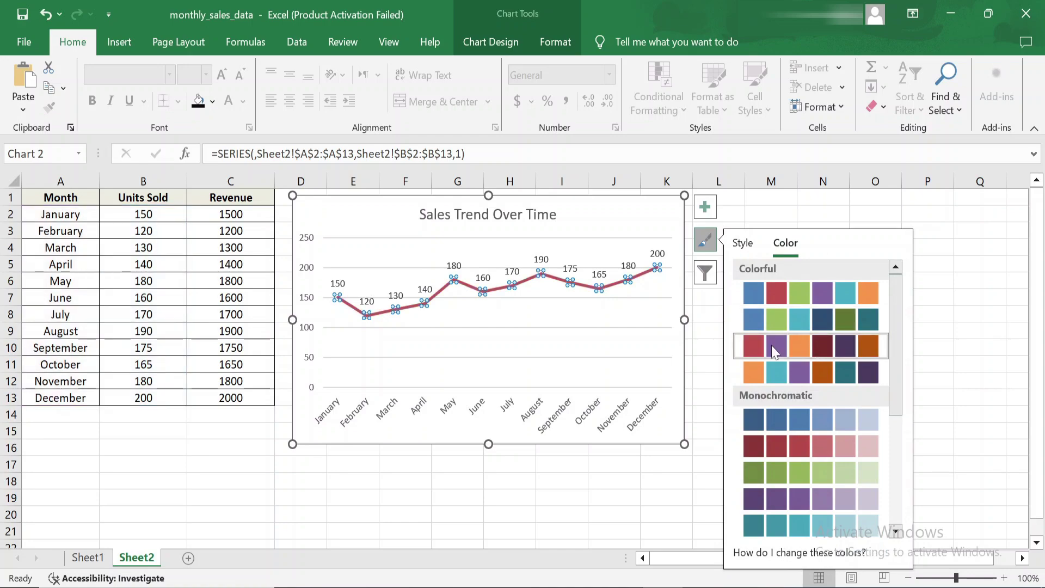
click(626, 310)
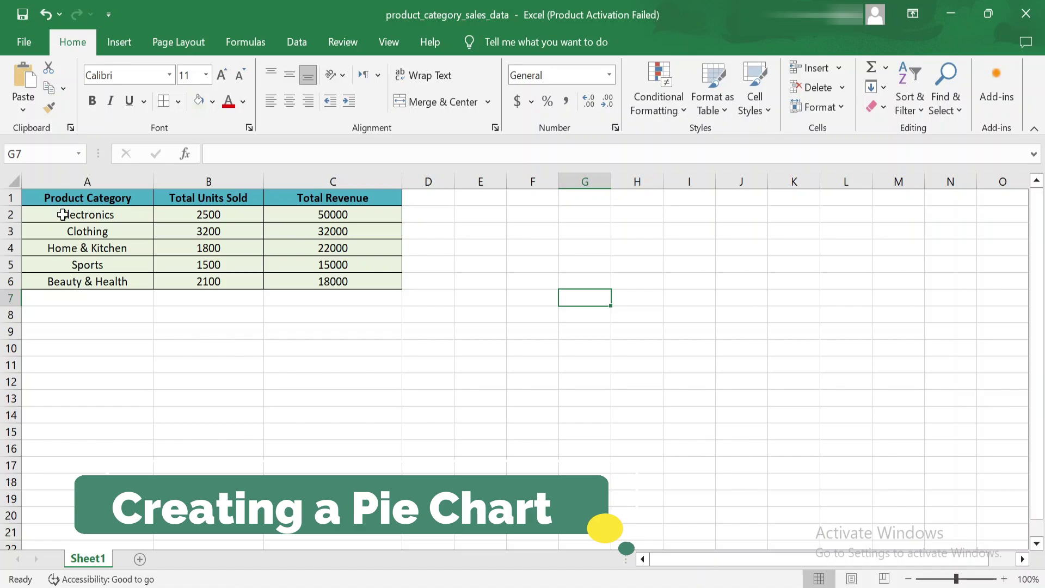
drag(63, 215, 307, 278)
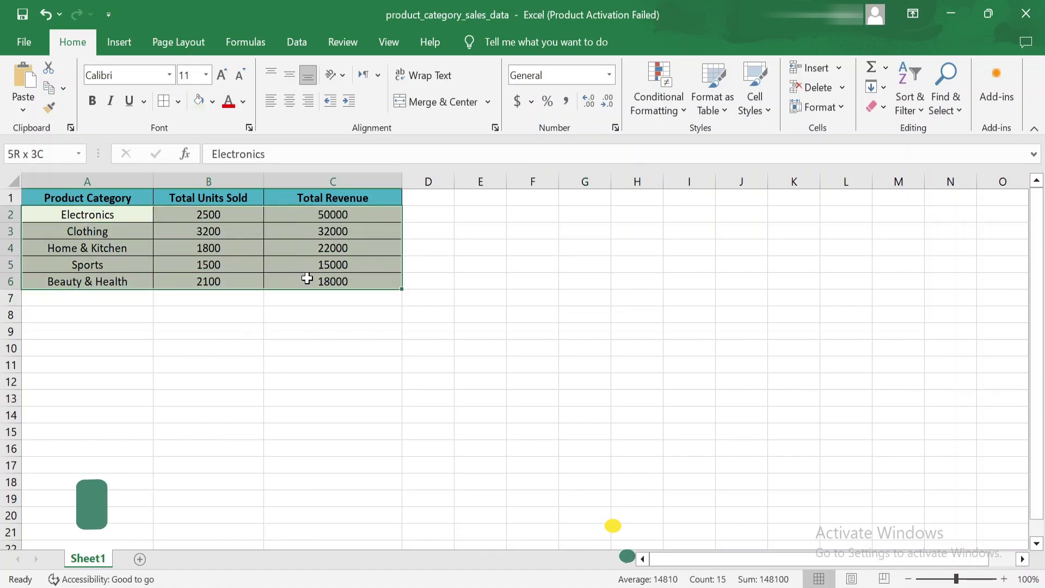
click(230, 220)
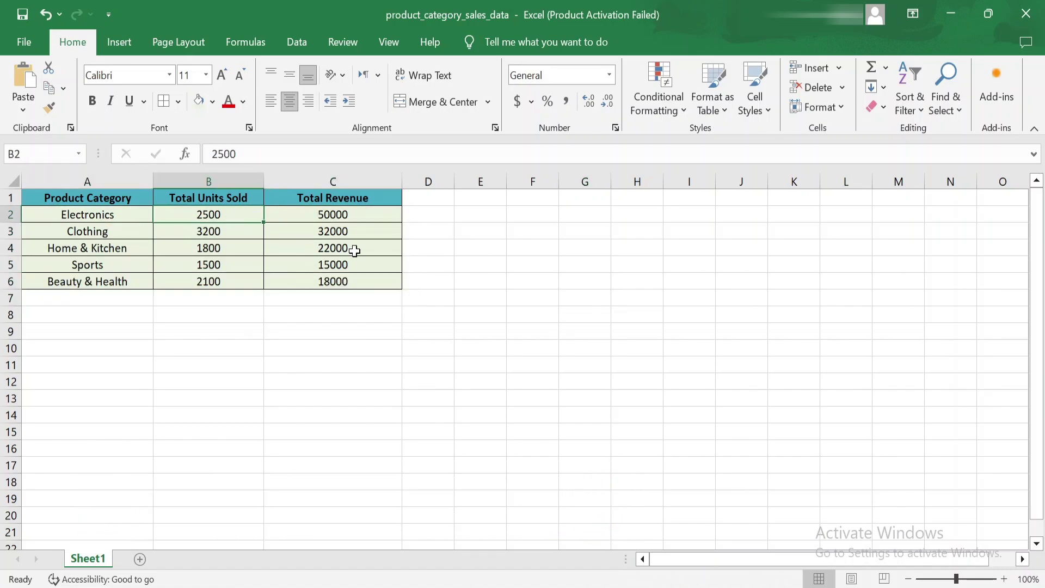
Insert a basic 2-D pie chart from the product categories and total units sold in A2:B6
key(alt)
click(74, 202)
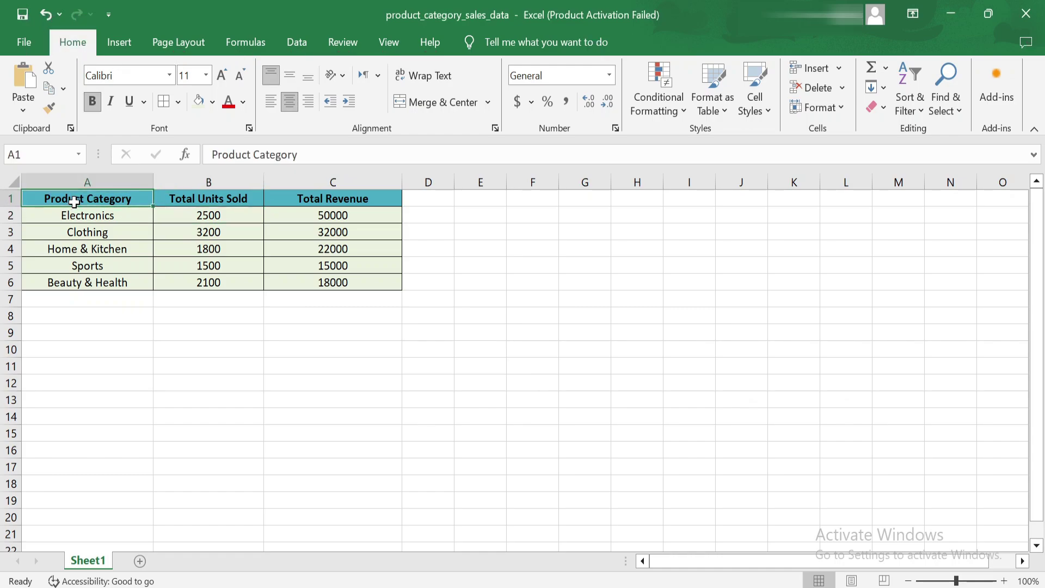
click(188, 200)
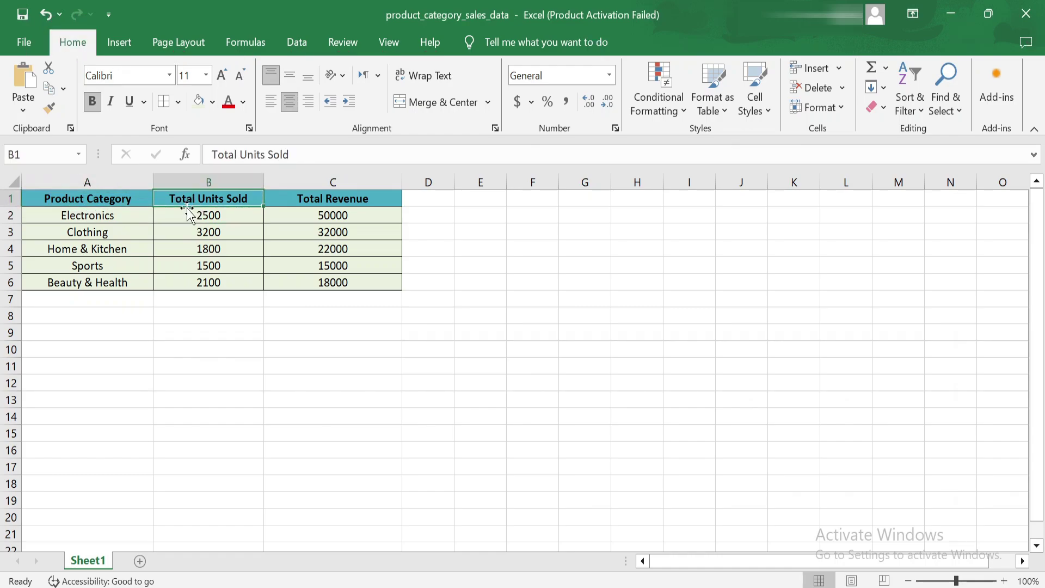
drag(67, 216, 252, 285)
click(117, 39)
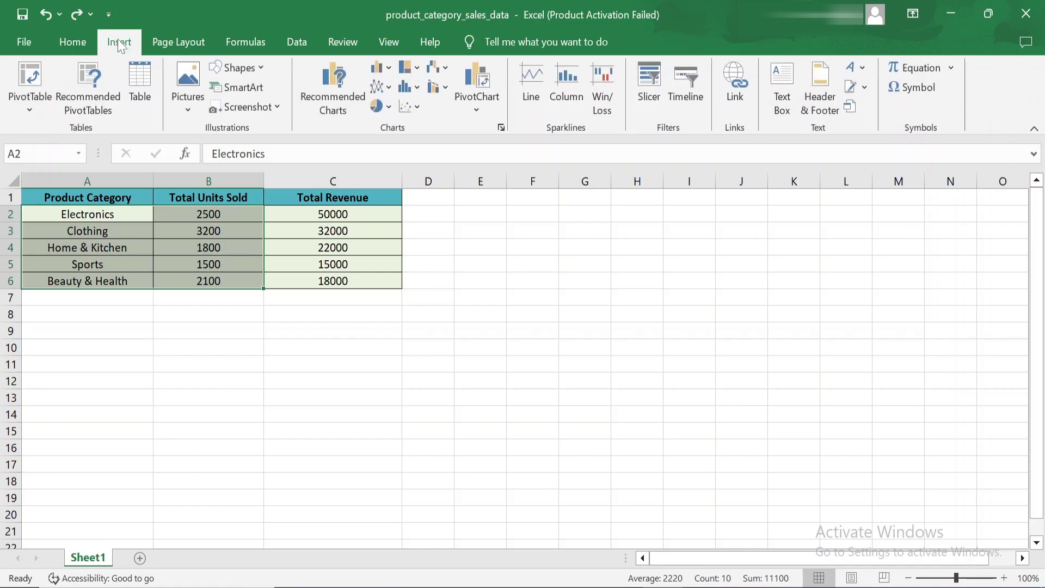
click(388, 106)
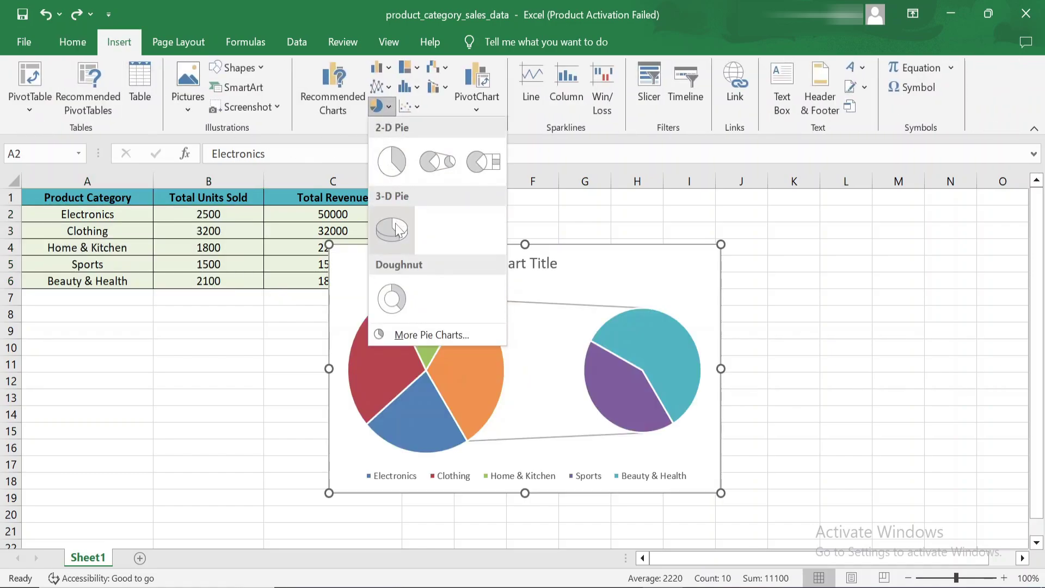
click(395, 161)
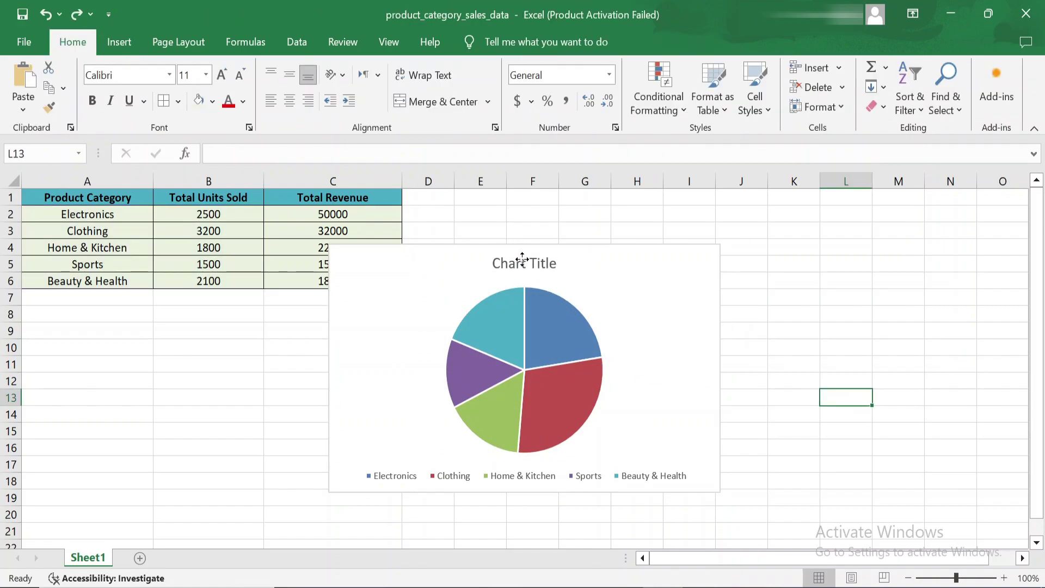
Set the pie chart's title to Sales Distribution by Category
click(522, 259)
double_click(522, 262)
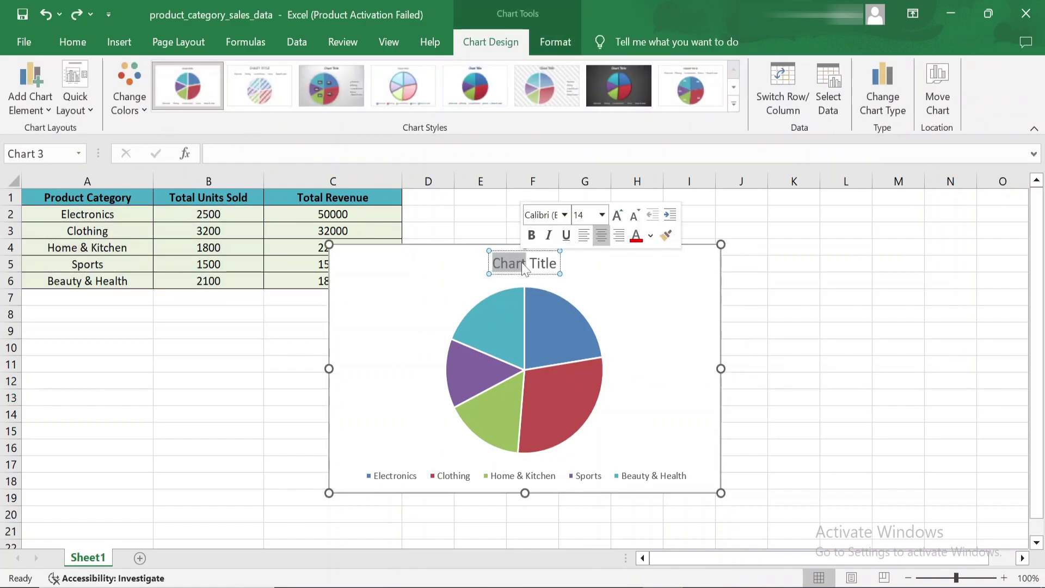
triple_click(542, 269)
text(Sales Distribution by Category)
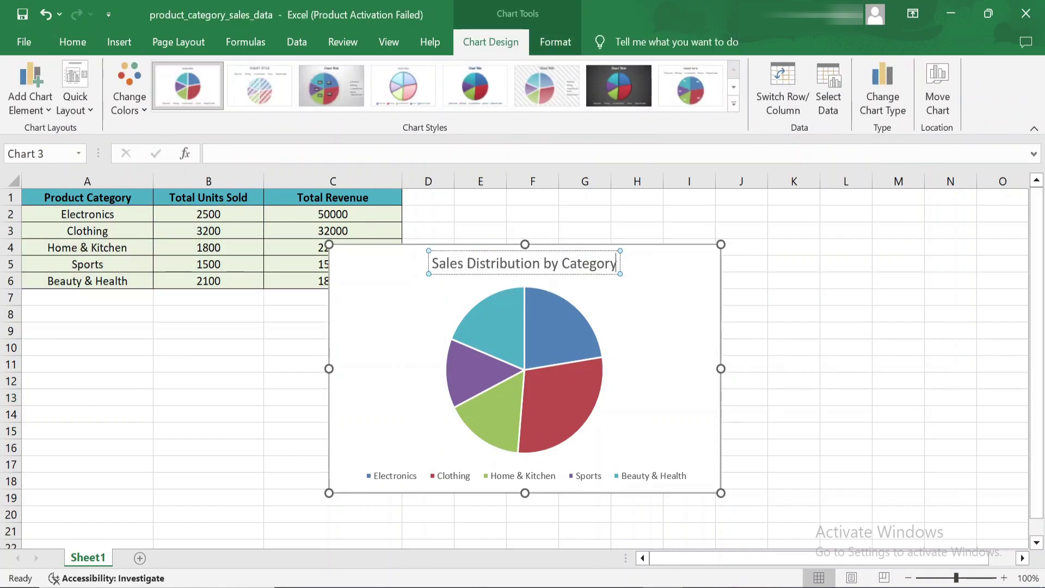
click(658, 327)
Recolor the pie chart with the fourth Colorful palette, which starts with orange
click(741, 294)
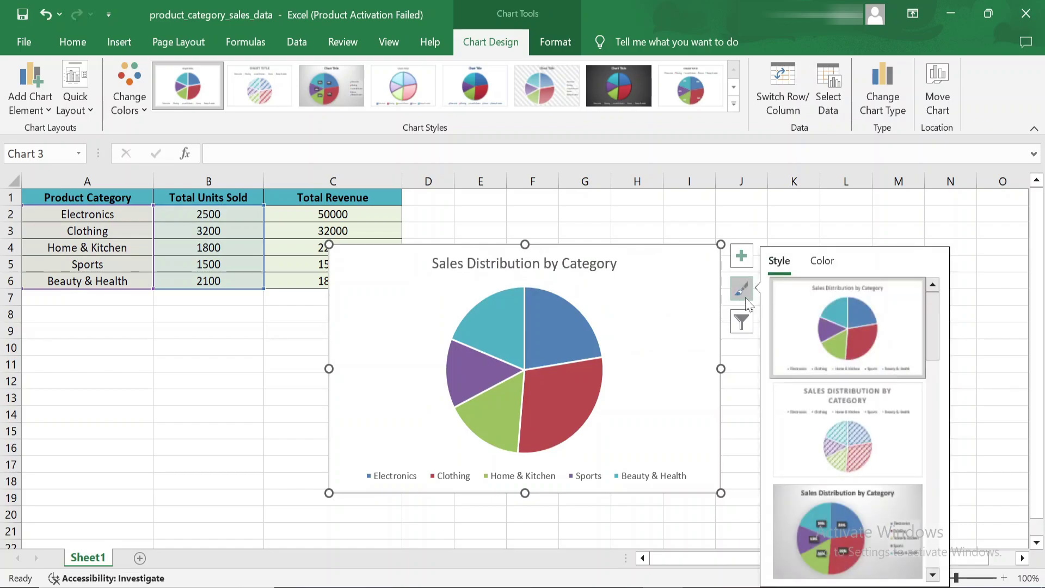
click(821, 261)
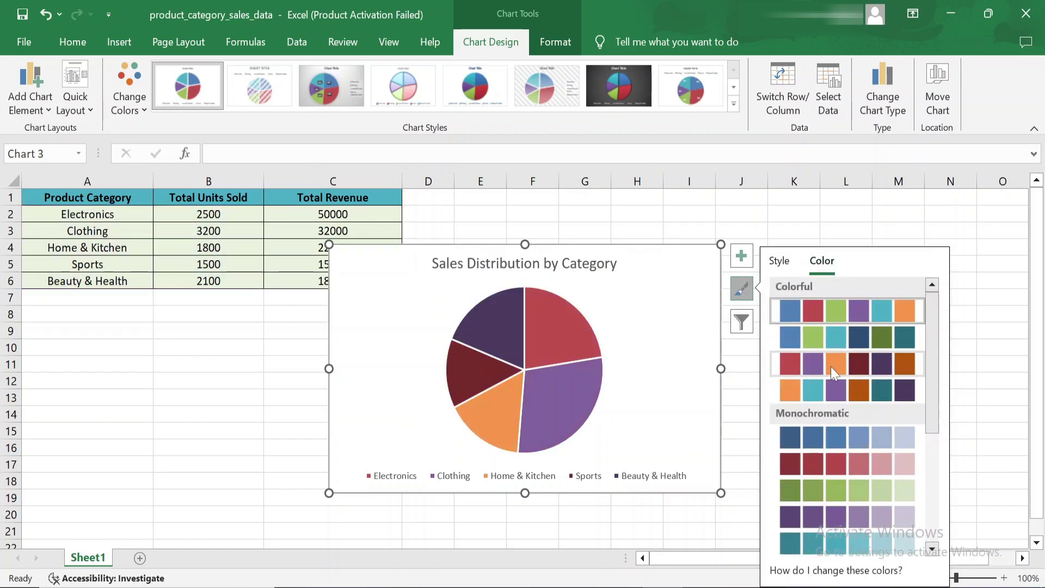
click(831, 386)
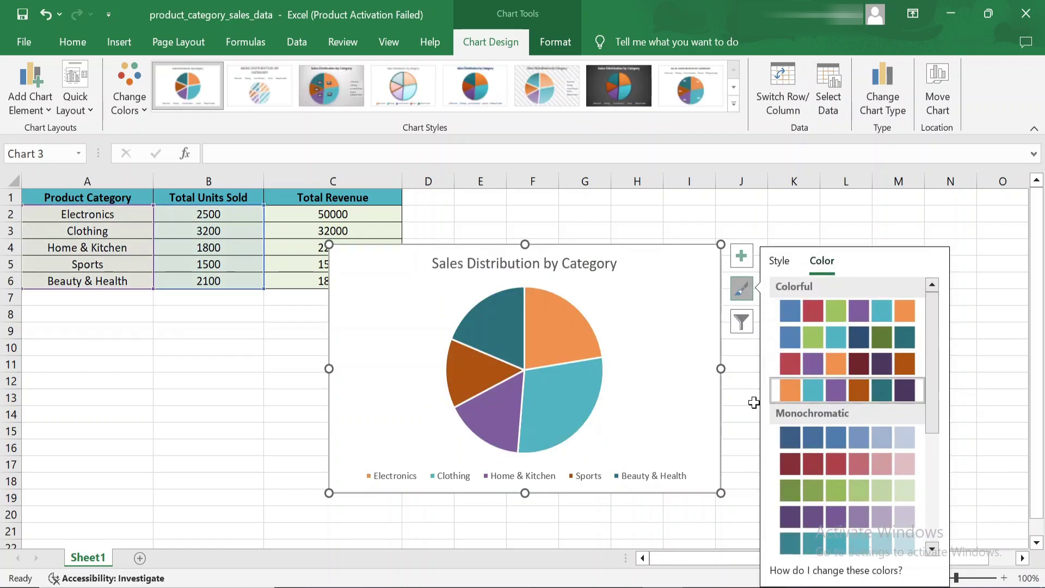
Pull the Sports slice of the pie chart slightly outward from the centre
click(478, 368)
drag(485, 376, 460, 373)
drag(460, 373, 463, 372)
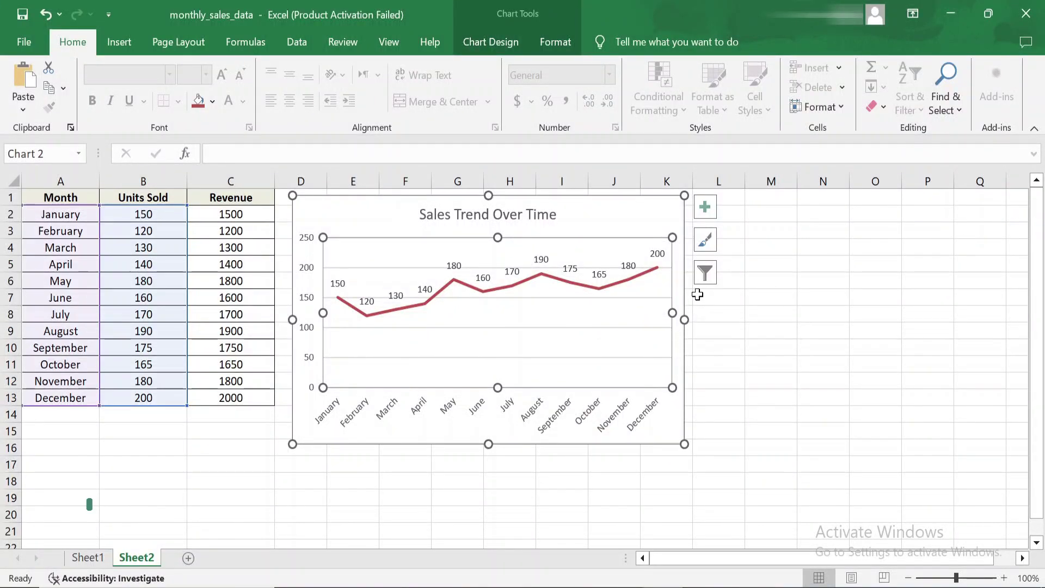
Add axis titles, a data table and error bars to the Sales Trend Over Time line chart
click(705, 207)
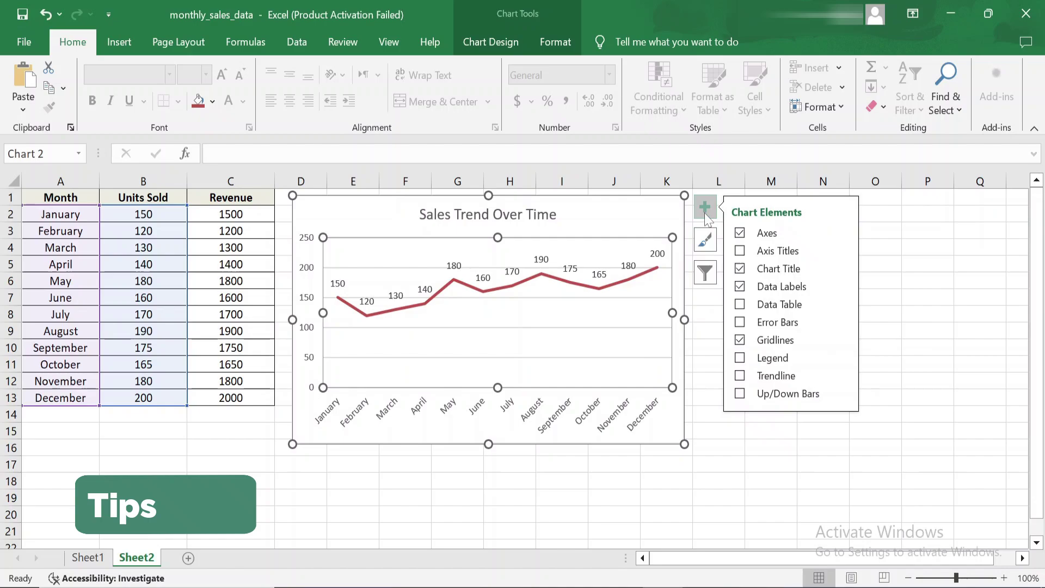
click(740, 250)
click(740, 304)
click(740, 322)
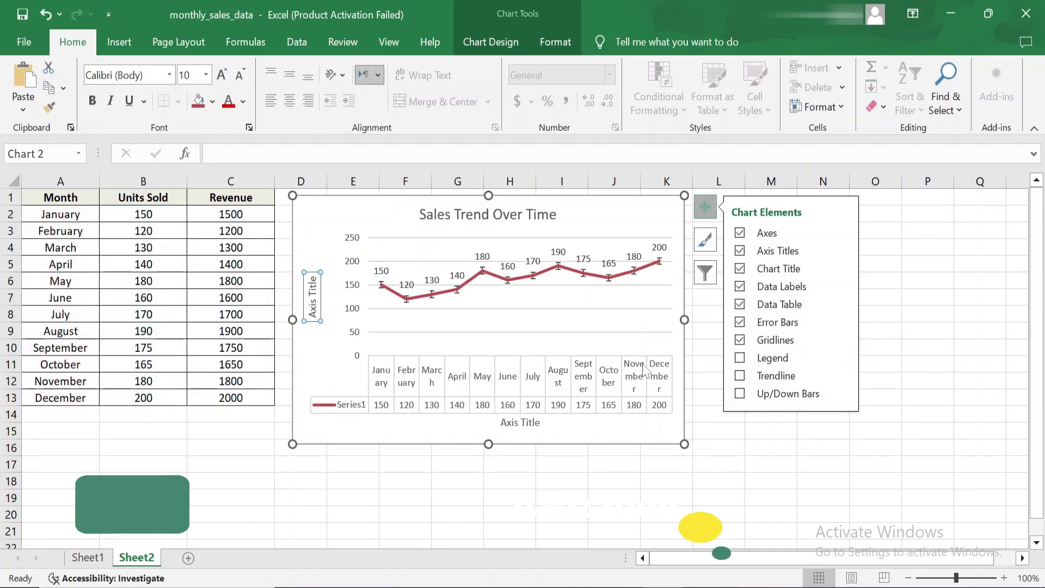
click(635, 433)
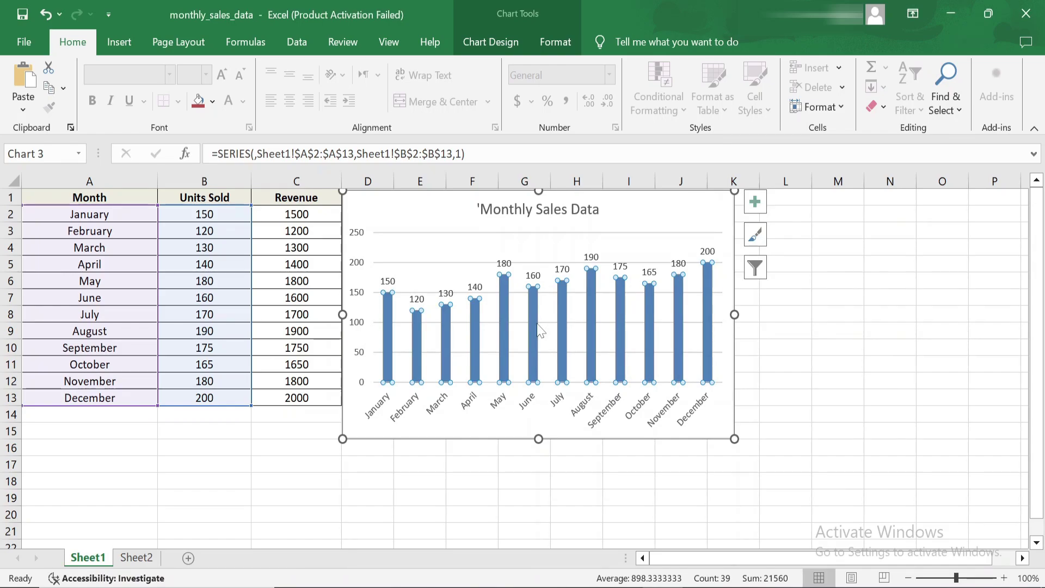
Recolor the line chart on Sheet2 with the first Colorful palette, which starts with blue
click(533, 322)
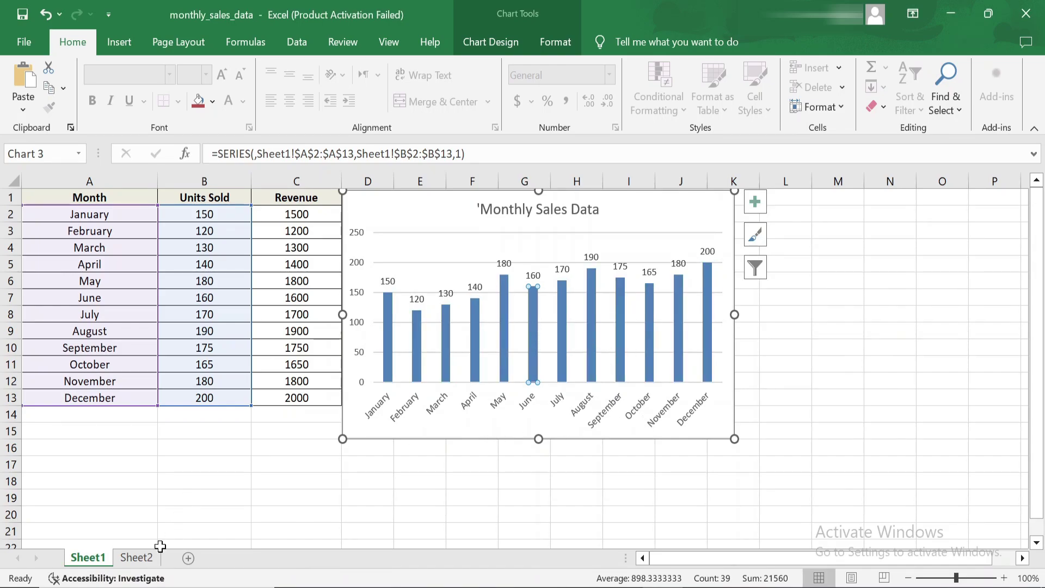
click(137, 557)
click(596, 289)
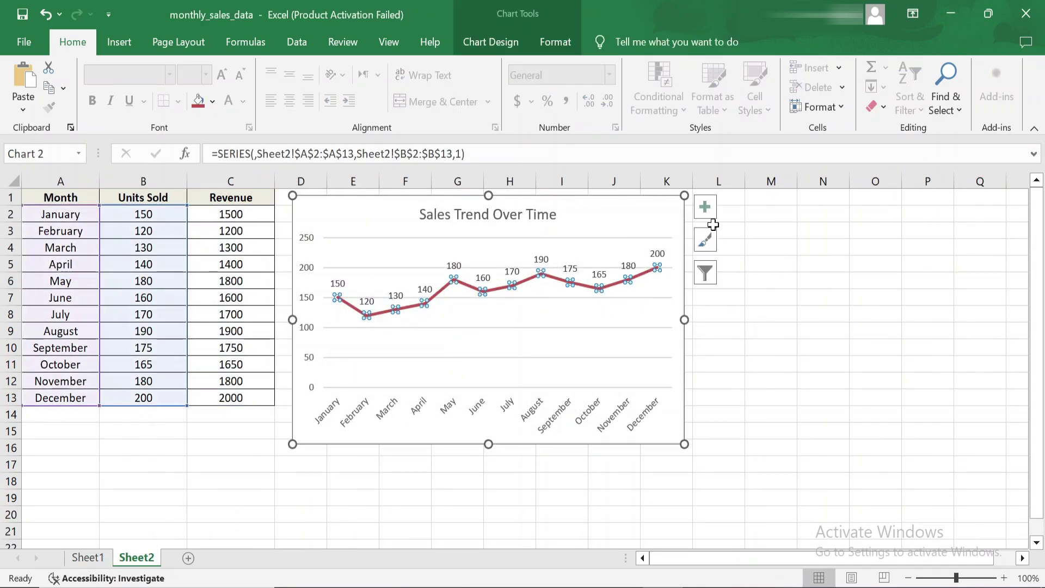
click(705, 239)
click(785, 243)
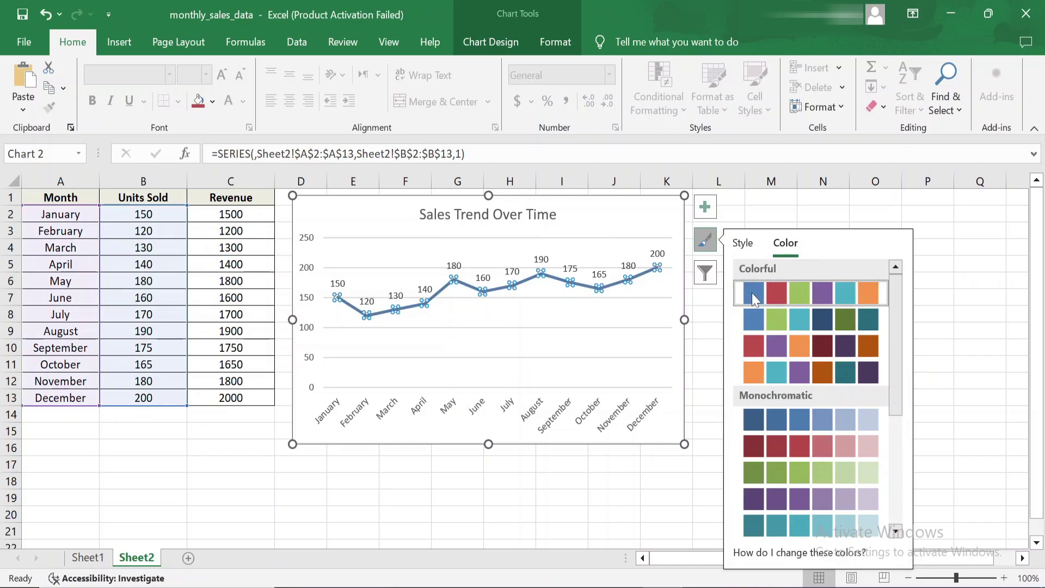
click(530, 495)
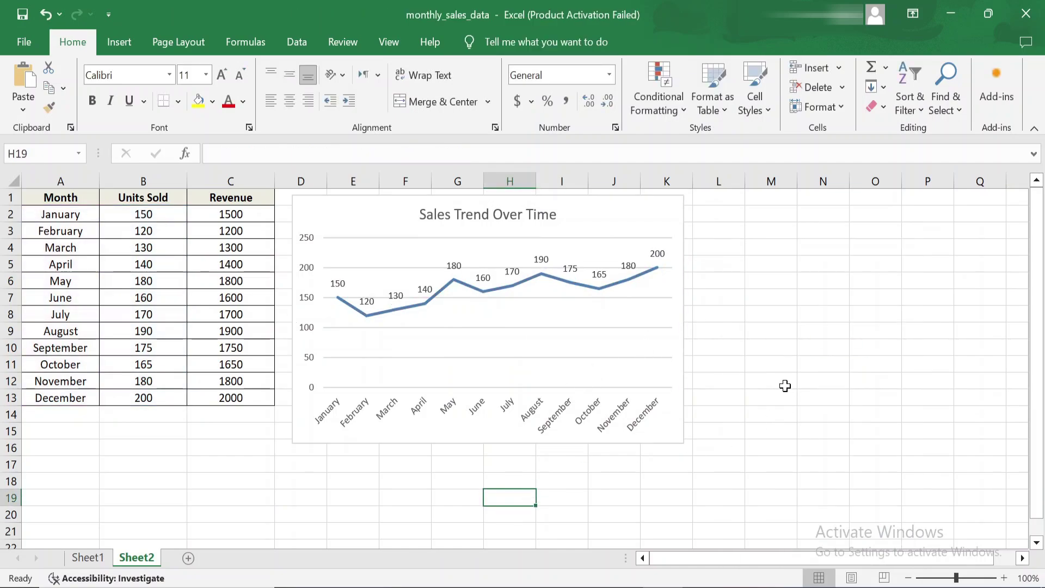
Add data labels to the points of the Sales Trend Over Time chart and try out axis titles
click(771, 280)
click(503, 214)
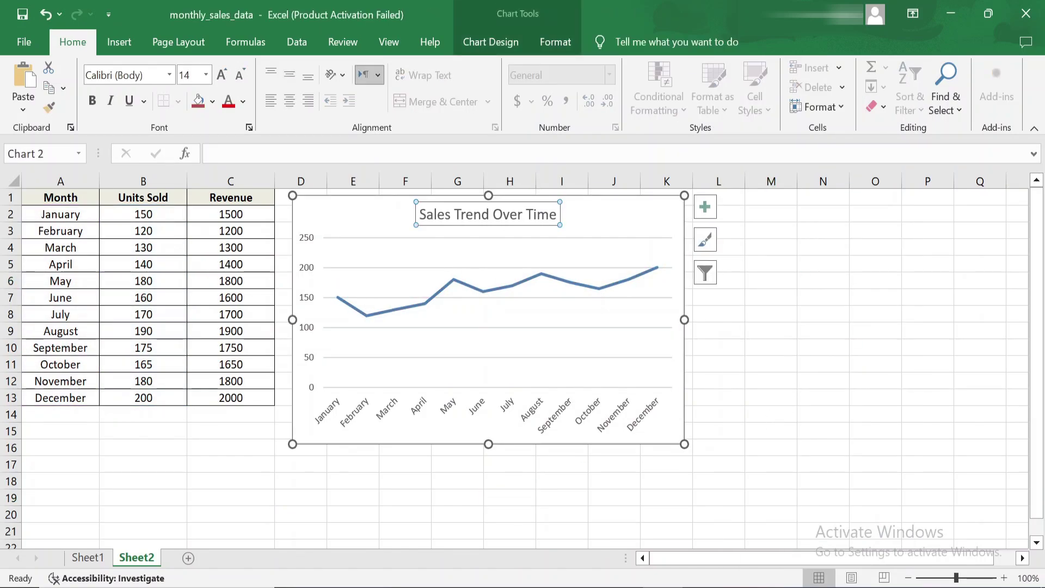
click(706, 210)
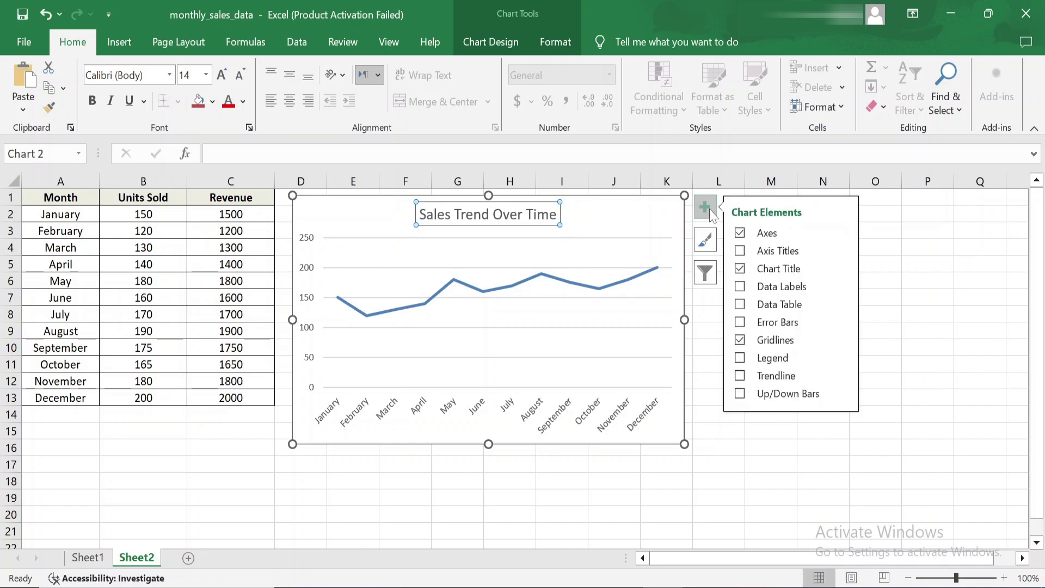
click(740, 286)
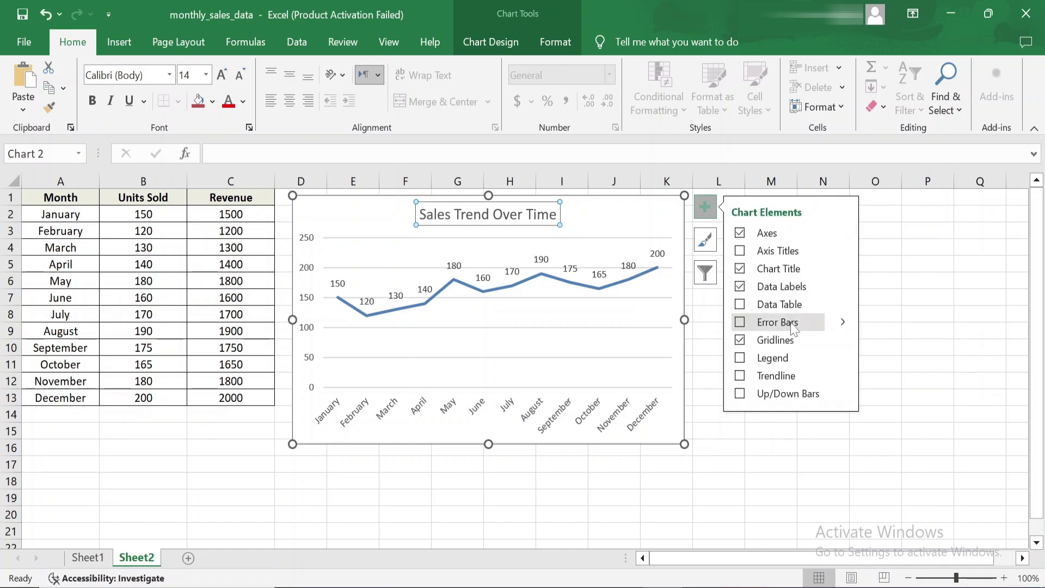
click(740, 250)
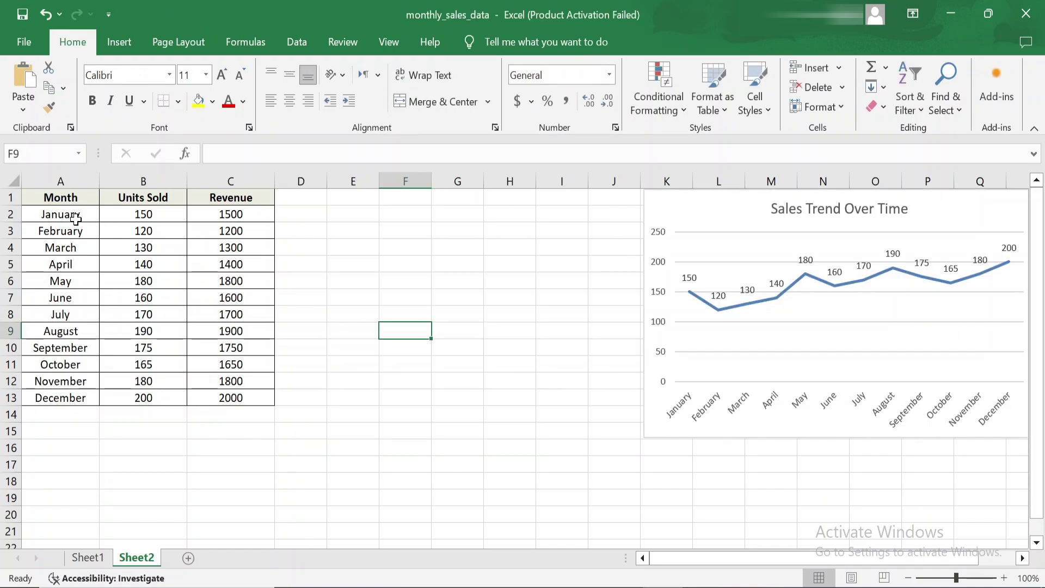
Insert a 3-D clustered bar chart on Sheet2 from A2:B13 and move it up toward the data table
drag(51, 214, 143, 399)
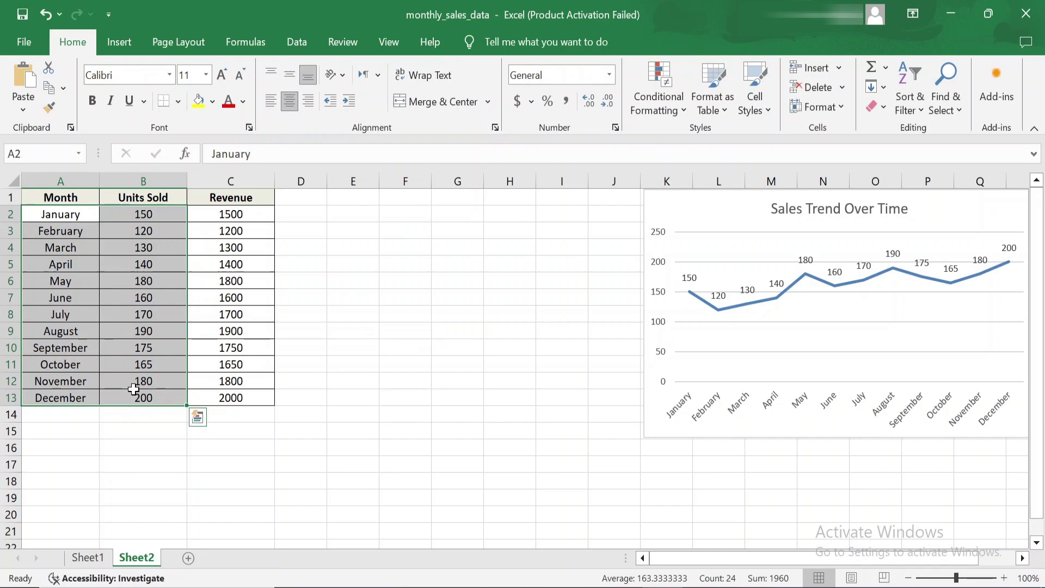
click(119, 43)
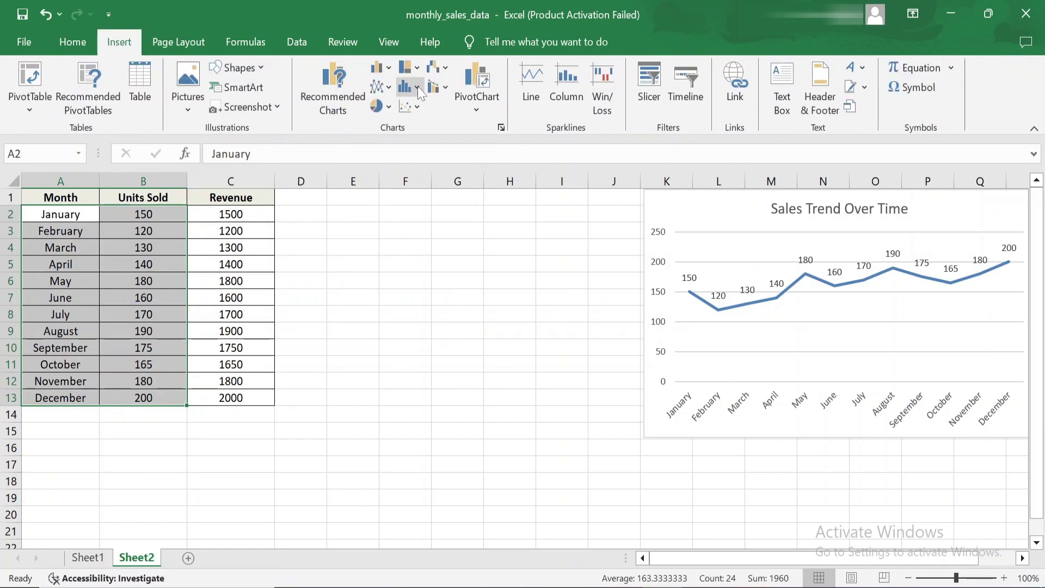
click(381, 68)
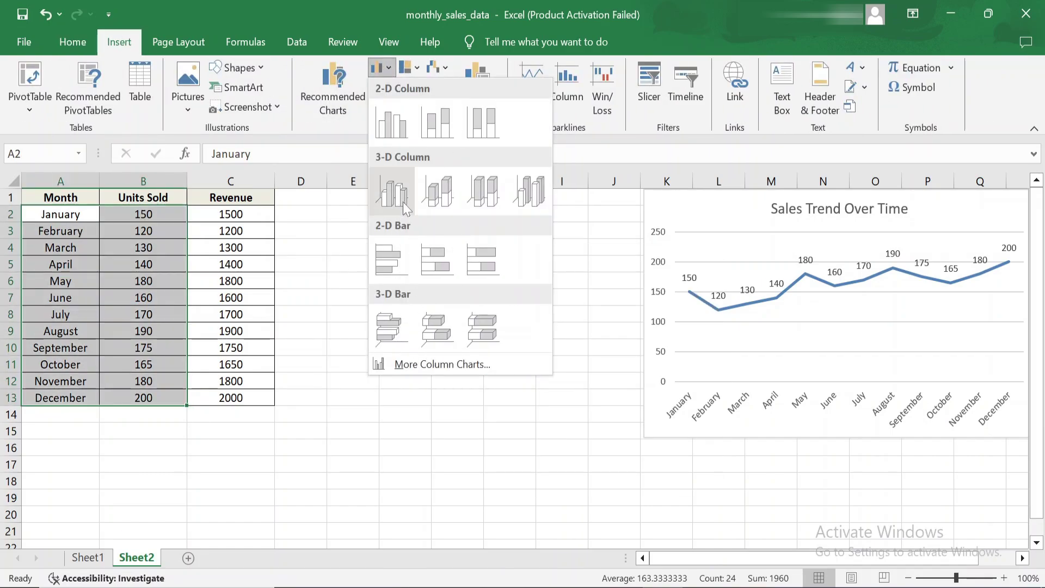
click(398, 328)
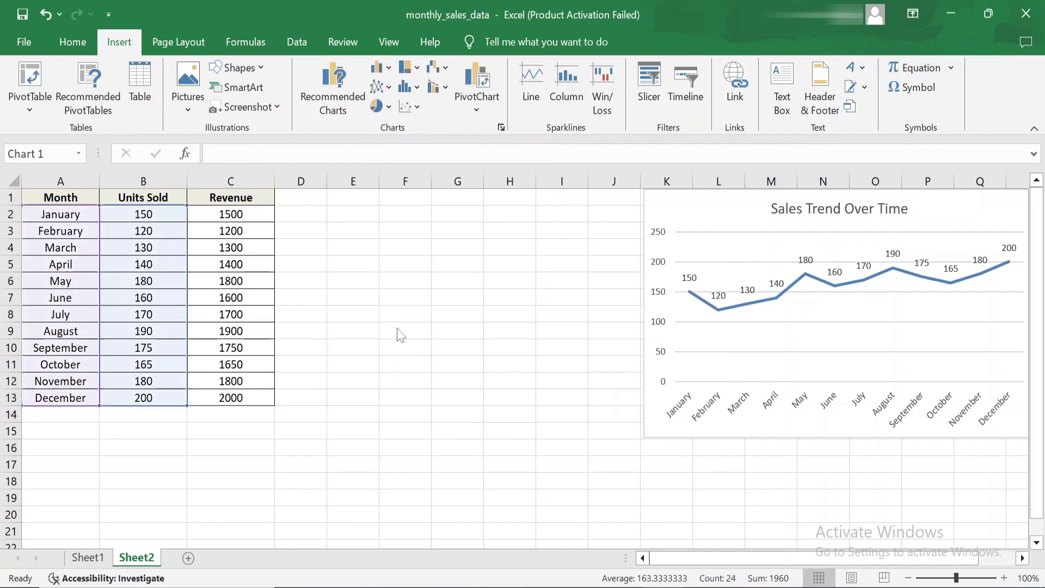
drag(512, 305, 380, 205)
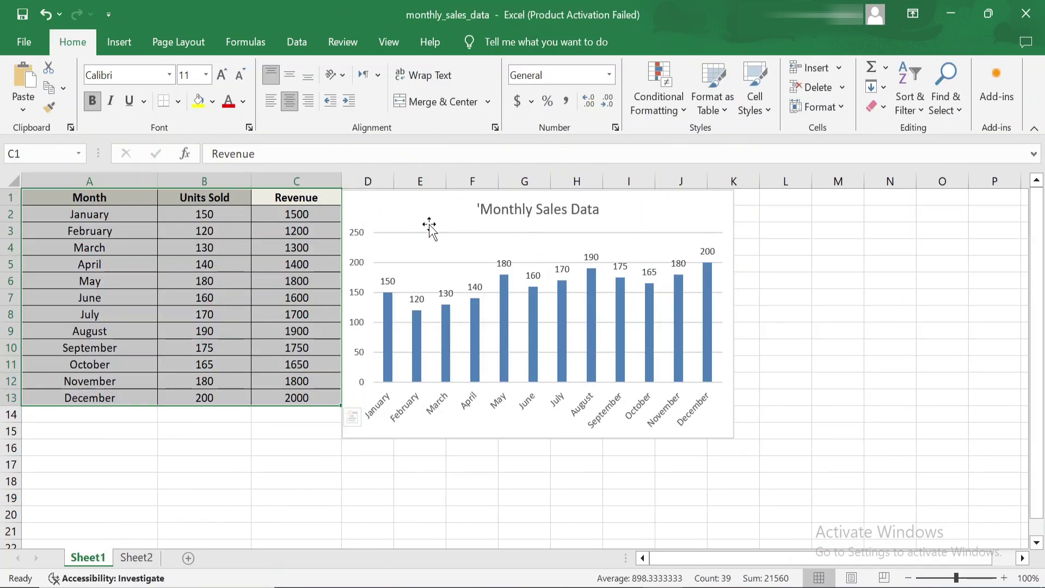
Move the line chart on Sheet2 closer to the data table
click(430, 225)
click(138, 561)
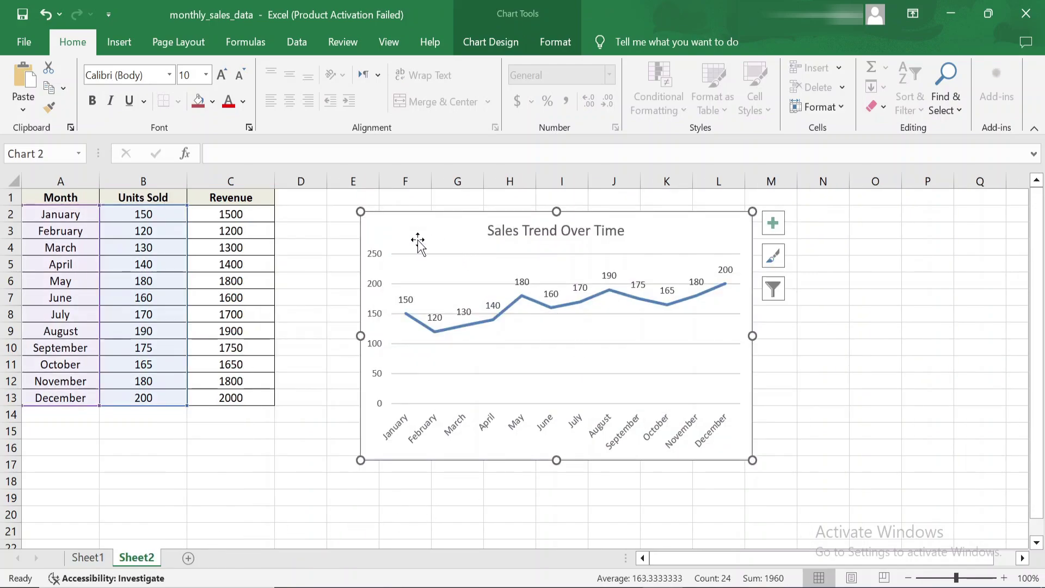
drag(741, 429, 678, 425)
Copy the monthly sales column chart from Sheet1 and paste it onto slide 2 of the PowerPoint presentation
key(ctrl+Page_Up)
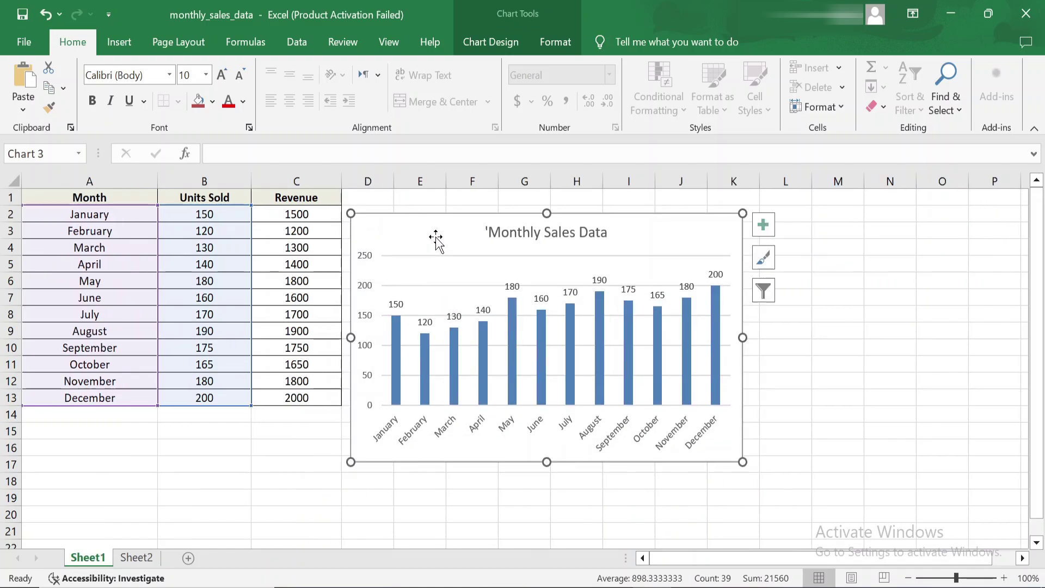
right_click(435, 237)
click(497, 197)
key(alt+Tab)
key(ctrl+v)
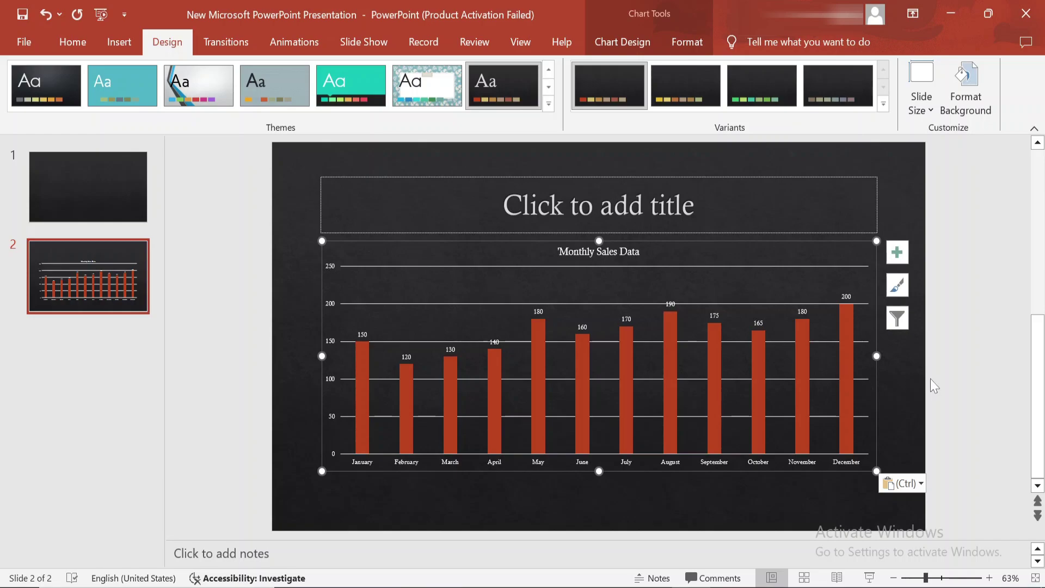
click(959, 353)
Insert a new Microsoft Excel Worksheet object on slide 2
click(72, 42)
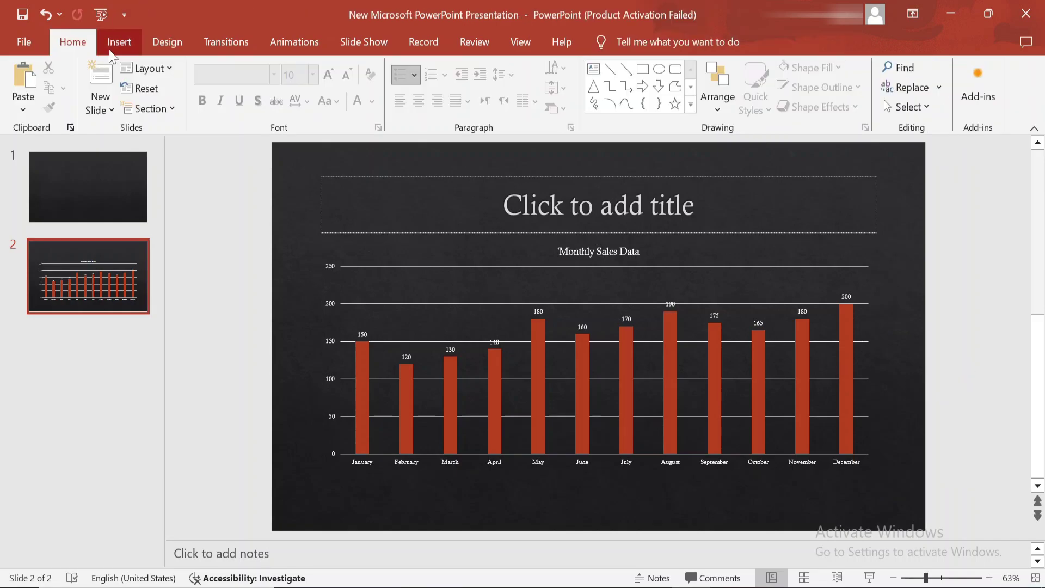
click(118, 42)
click(715, 87)
click(651, 281)
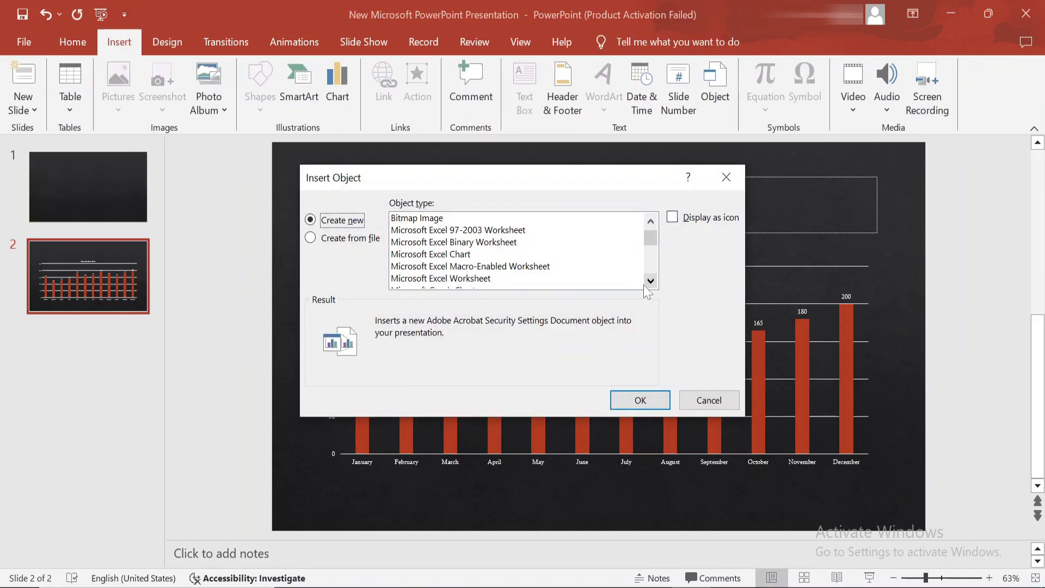
click(474, 279)
click(651, 397)
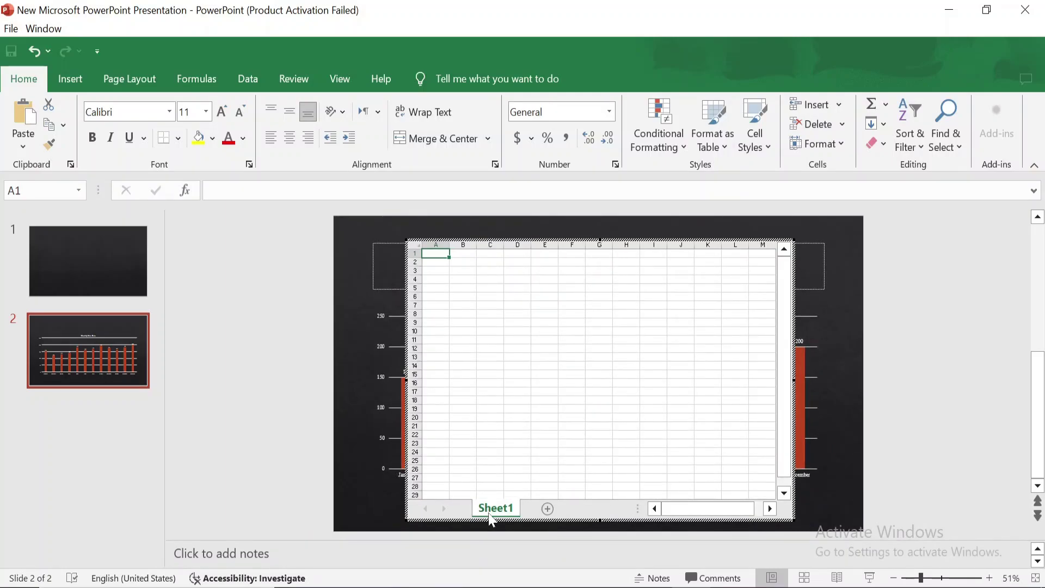
Insert a chart sheet before Sheet1 in the embedded Excel worksheet
right_click(494, 512)
click(521, 305)
click(384, 185)
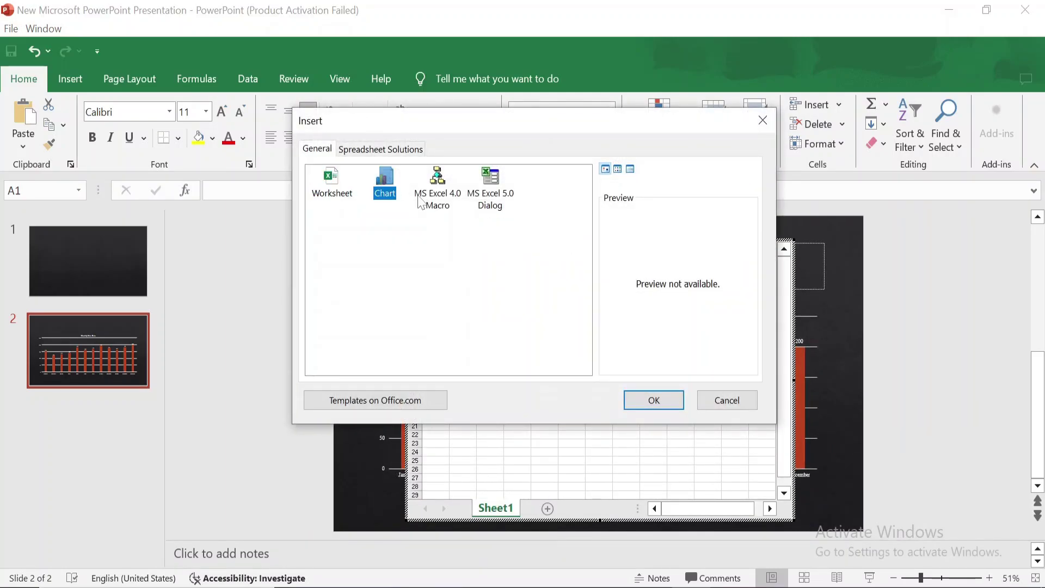
click(654, 399)
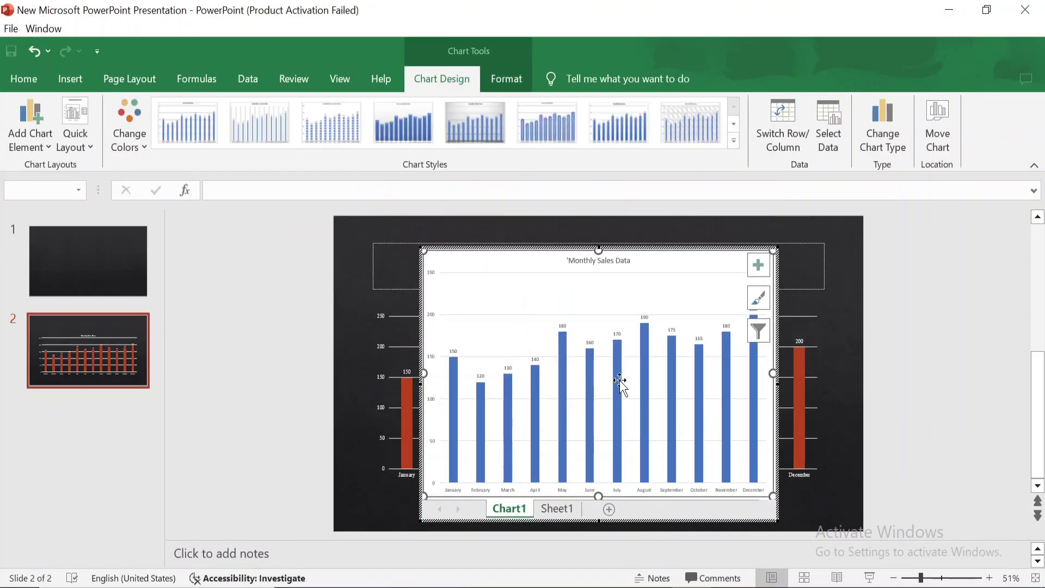